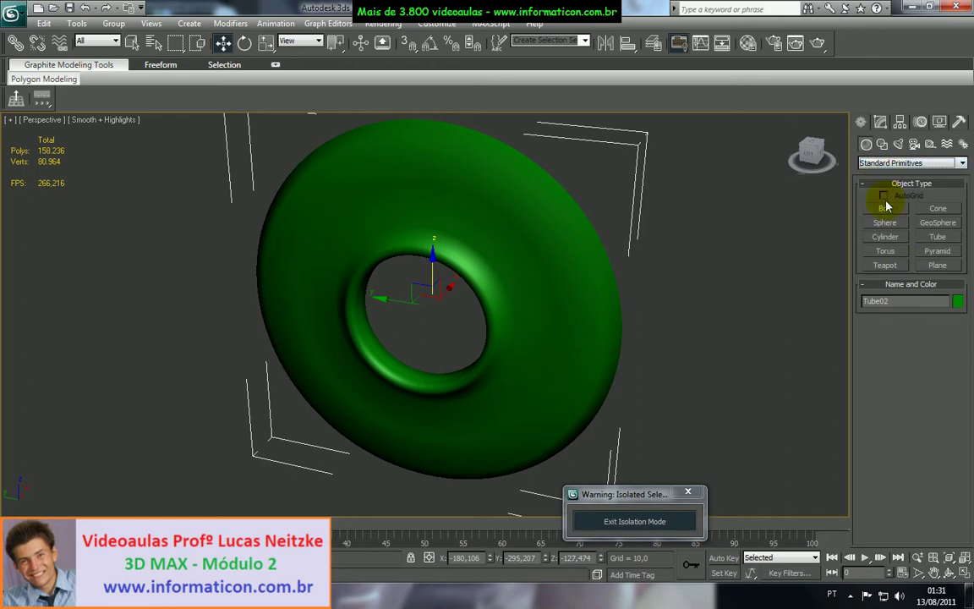
- Create a sphere with a radius of about 2.7 on the disc's face beside the central hole, in the left view
click(885, 237)
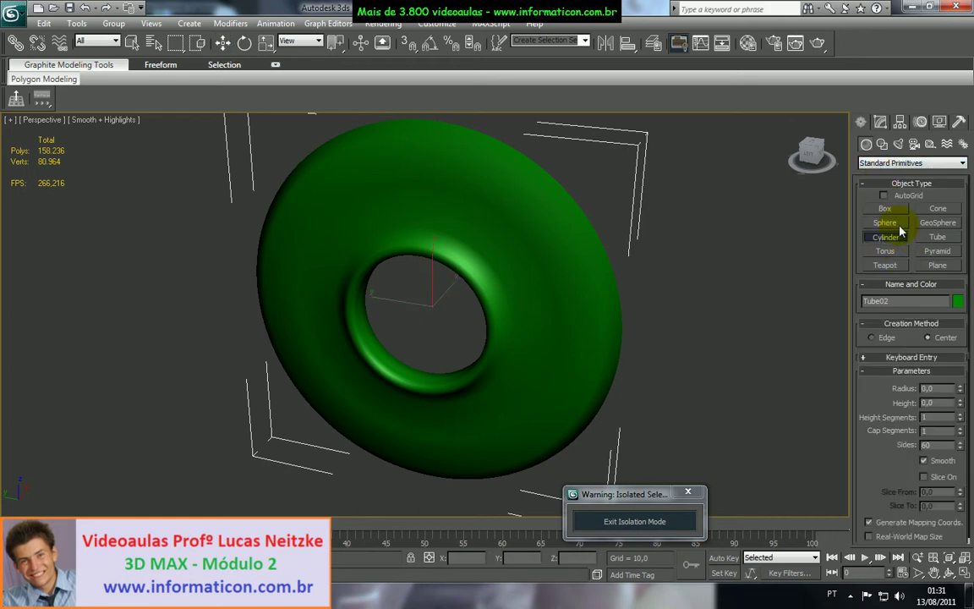
click(896, 223)
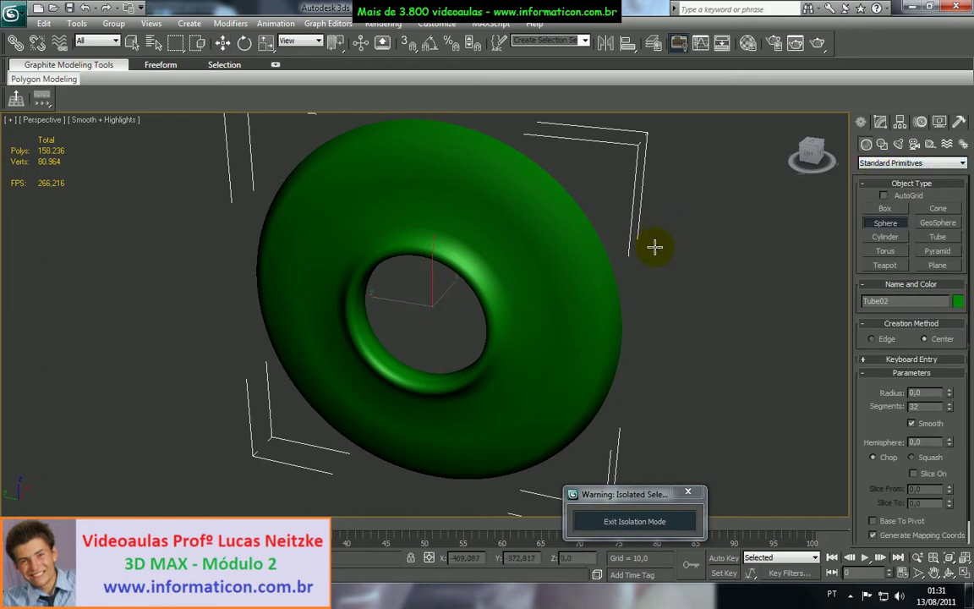
key(l)
key(z)
scroll(518, 288, up, 3)
middle_drag(573, 309, 567, 305)
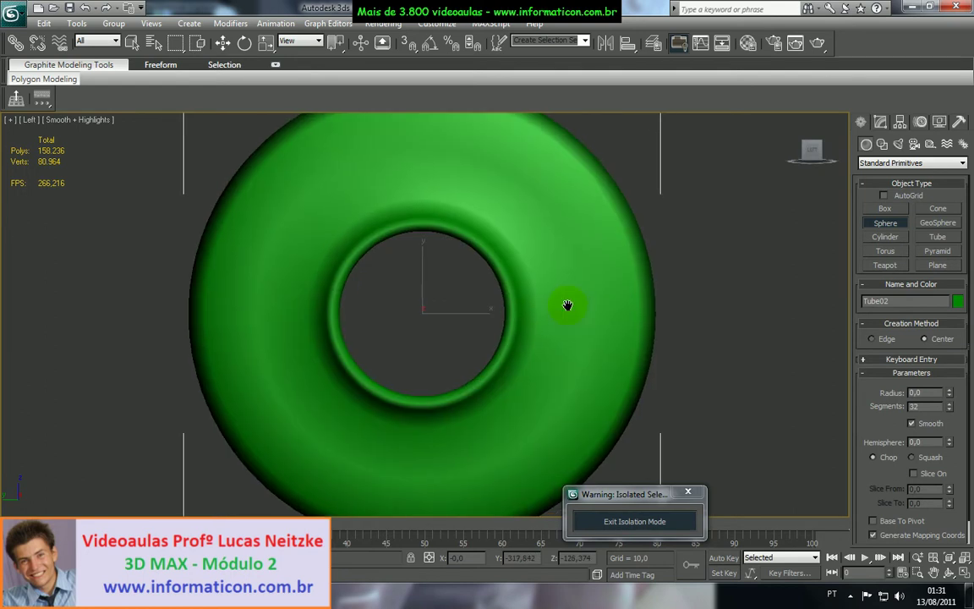
key(F3)
drag(550, 330, 554, 310)
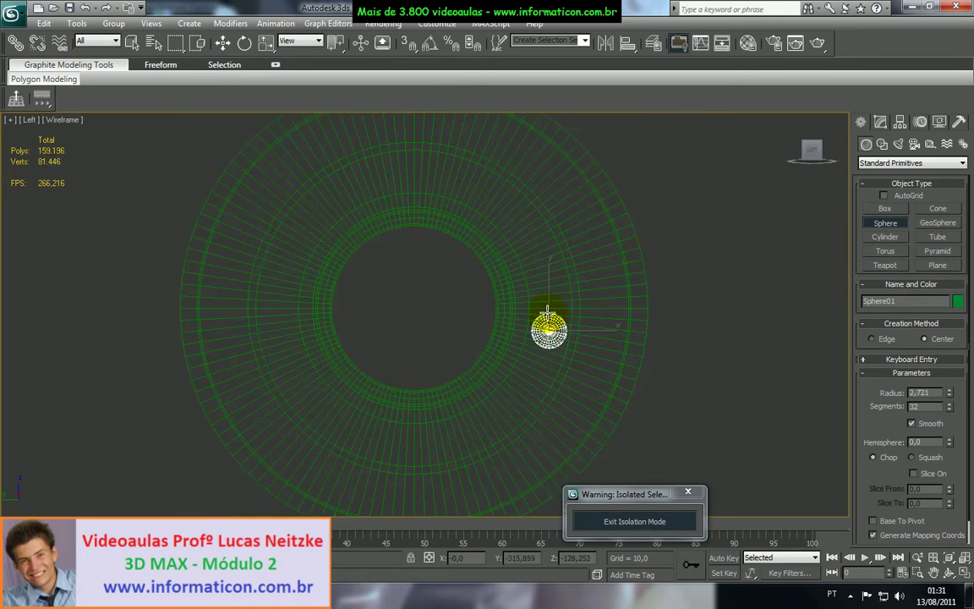
key(F3)
key(F3)
key(F3)
- Check the wheel reference photo in the browser, return to 3ds Max, and move the sphere along X onto the disc in the top view
key(alt+Tab)
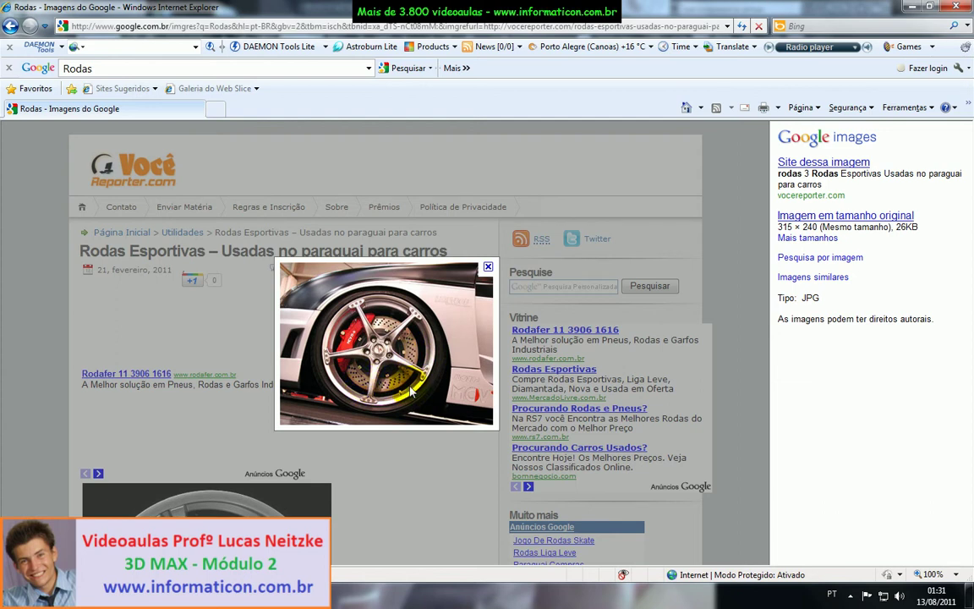
key(alt+Tab)
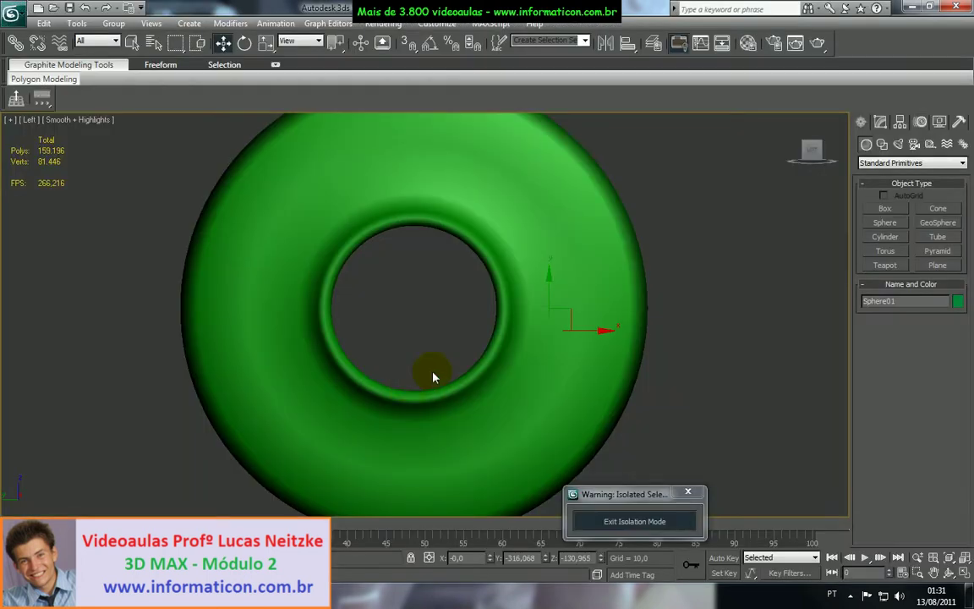
alt+middle_drag(563, 365, 478, 362)
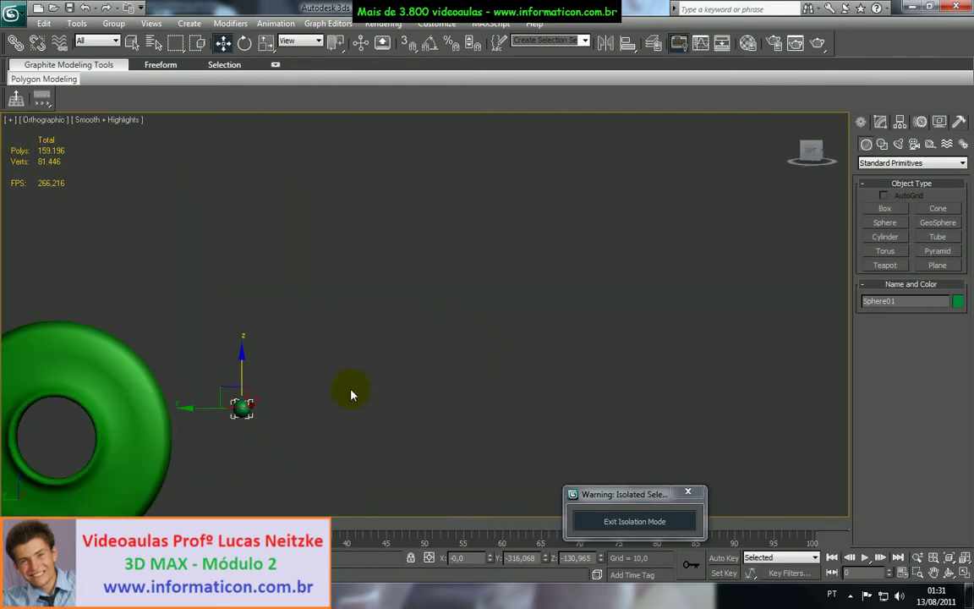
alt+middle_drag(265, 399, 343, 370)
key(t)
key(z)
scroll(430, 381, down, 15)
drag(463, 313, 344, 312)
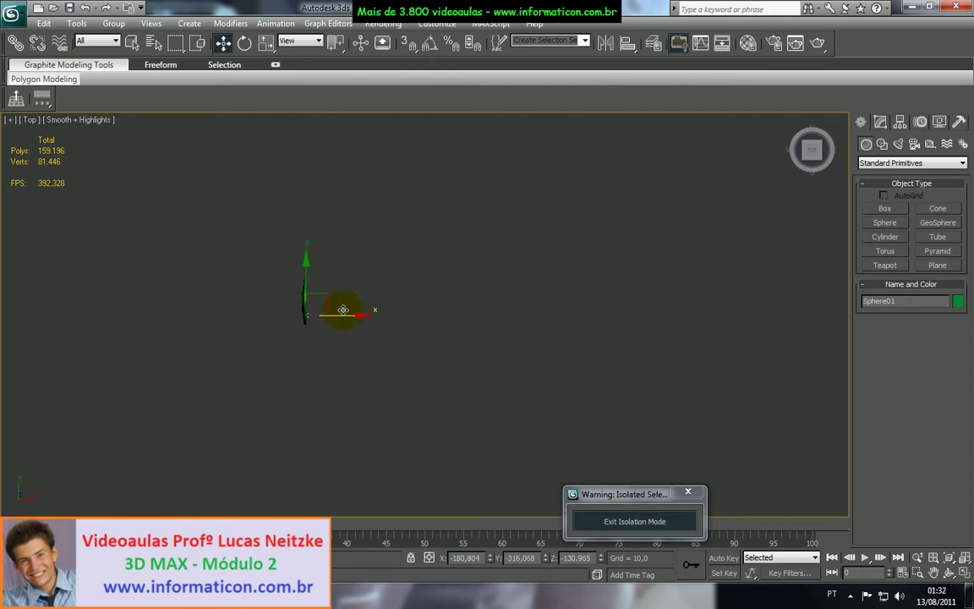
key(z)
scroll(422, 335, down, 3)
drag(455, 344, 389, 311)
scroll(392, 337, down, 1)
- Scale the sphere uniformly to about 133% and compare it with the wheel reference photo in the browser
key(r)
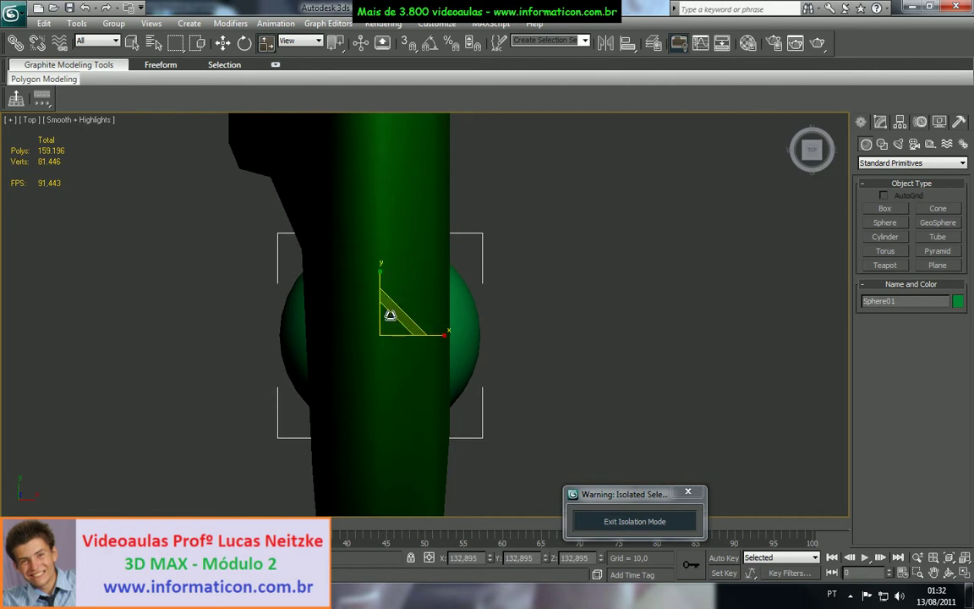
key(p)
alt+middle_drag(391, 311, 524, 306)
scroll(450, 332, up, 2)
key(alt+Tab)
key(alt+Tab)
scroll(513, 311, up, 3)
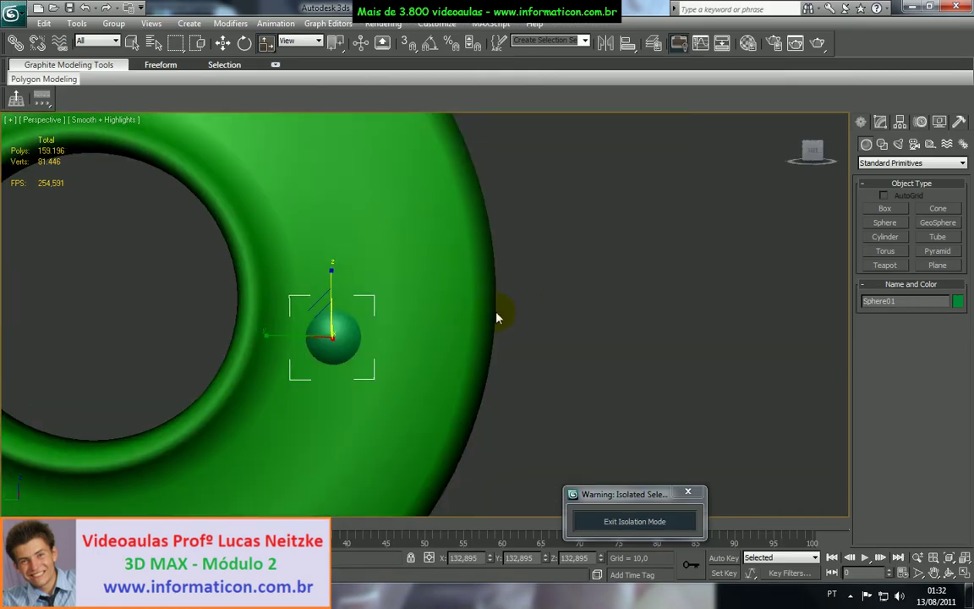
- Move the sphere closer to the disc's central hole in the left view, cancelling the trial copy
key(l)
key(z)
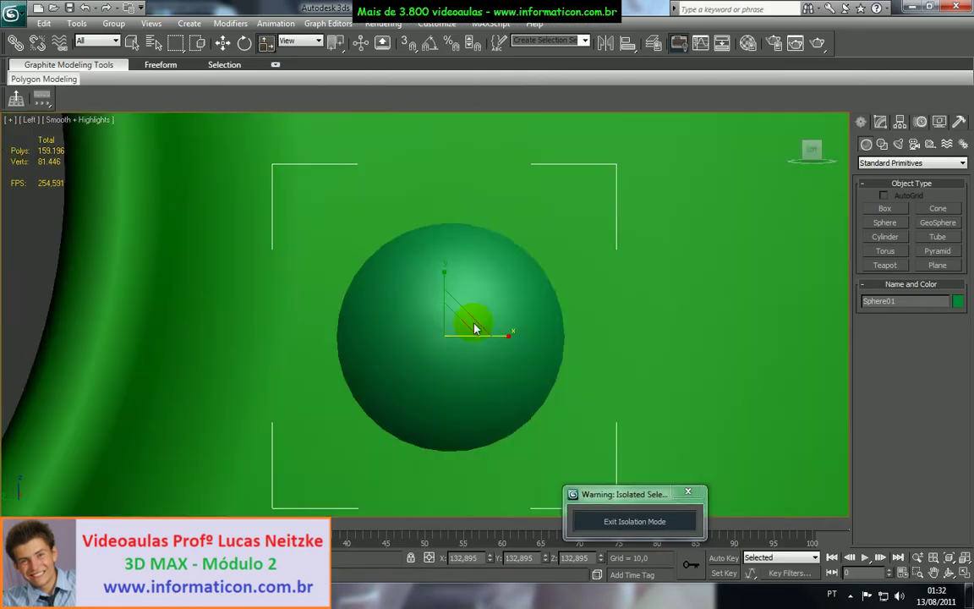
scroll(477, 325, down, 9)
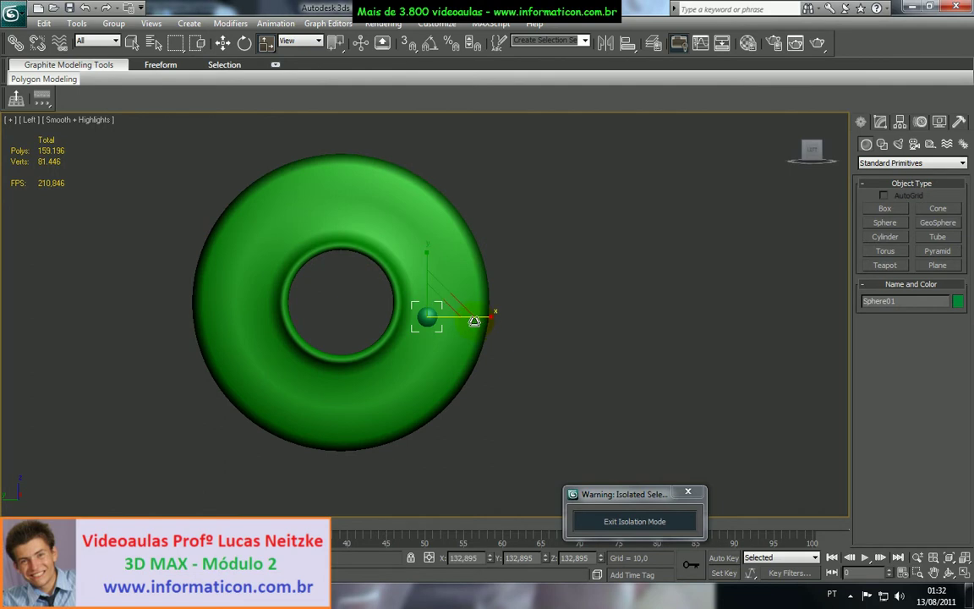
key(w)
mouse_move(449, 302)
mouse_down()
mouse_move(439, 384)
mouse_move(445, 329)
mouse_move(459, 319)
mouse_up()
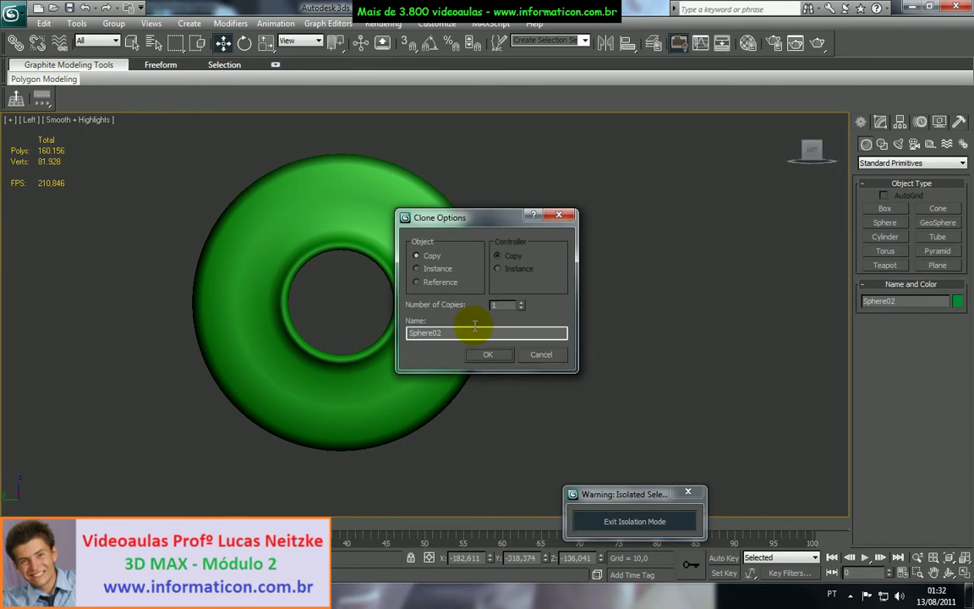
click(539, 357)
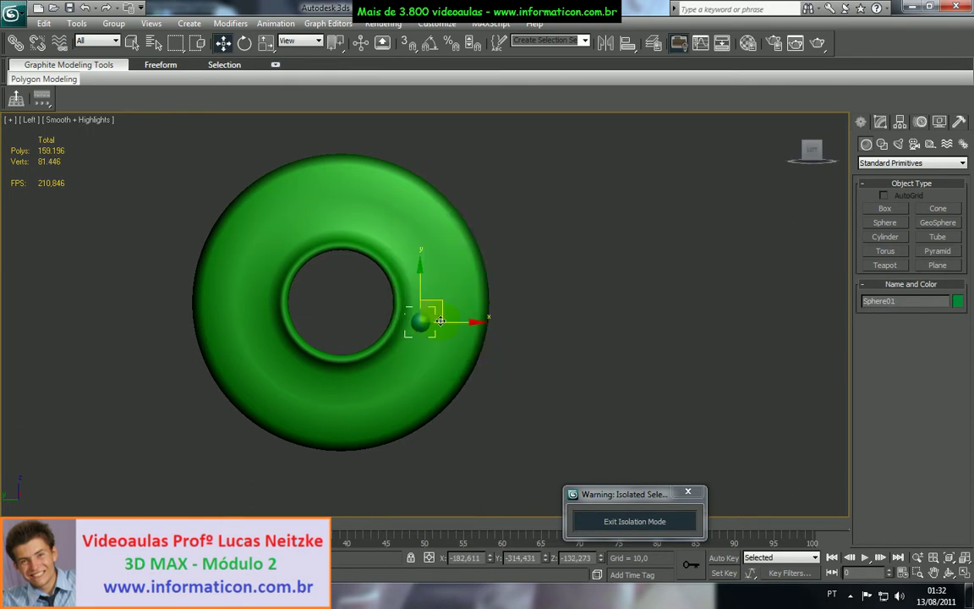
- Shrink the sphere to about 64% and stretch it through the disc's thickness to about 214%
key(r)
drag(431, 328, 431, 329)
key(p)
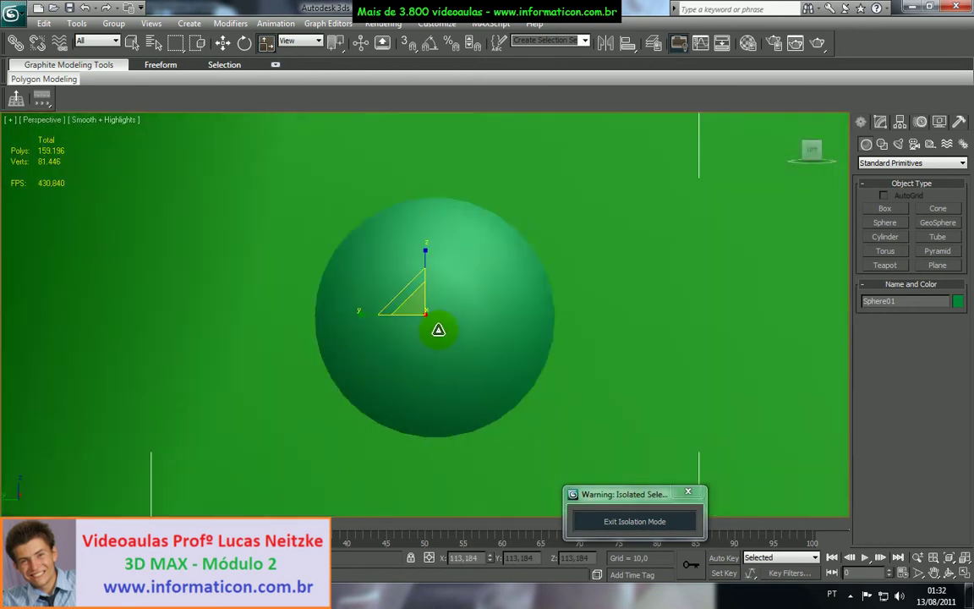
scroll(441, 329, down, 4)
alt+middle_drag(441, 328, 397, 373)
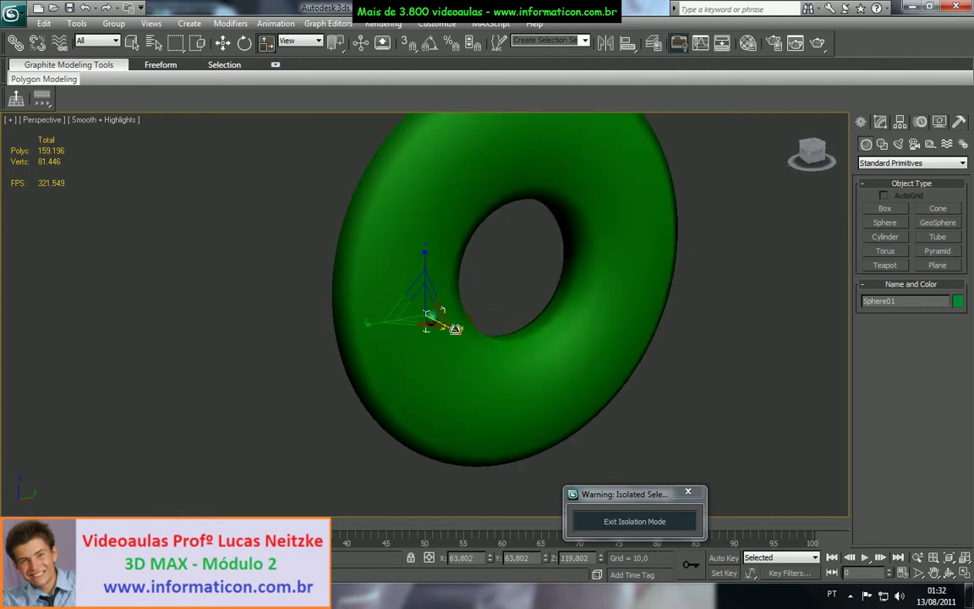
alt+middle_drag(431, 331, 654, 312)
- Clone the stretched sphere as three copies in a diagonal row from the central hole towards the disc's outer edge
key(l)
key(z)
scroll(463, 342, down, 10)
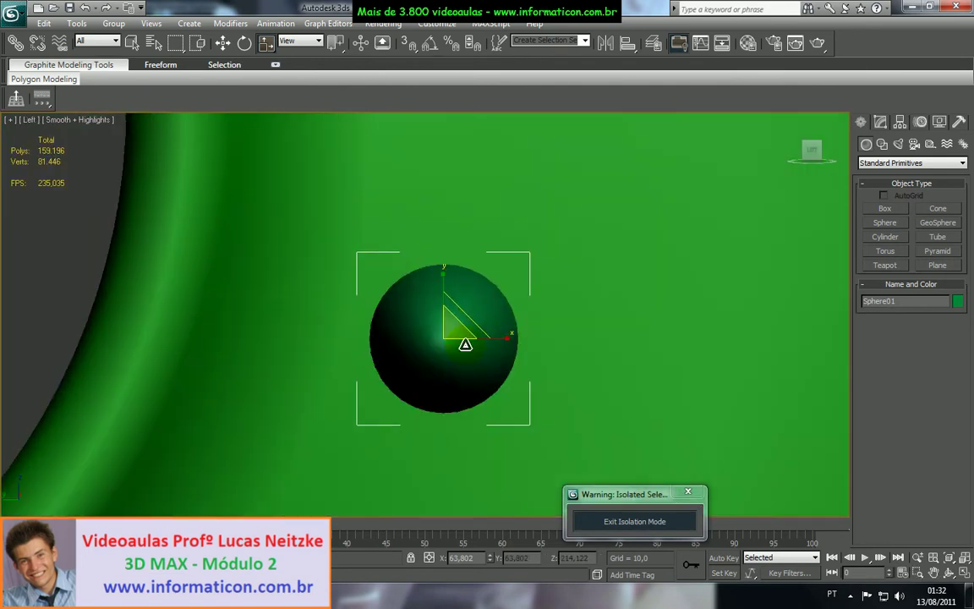
key(w)
middle_drag(468, 330, 452, 312)
mouse_move(431, 284)
mouse_down()
mouse_move(417, 274)
mouse_move(461, 304)
mouse_up()
click(521, 302)
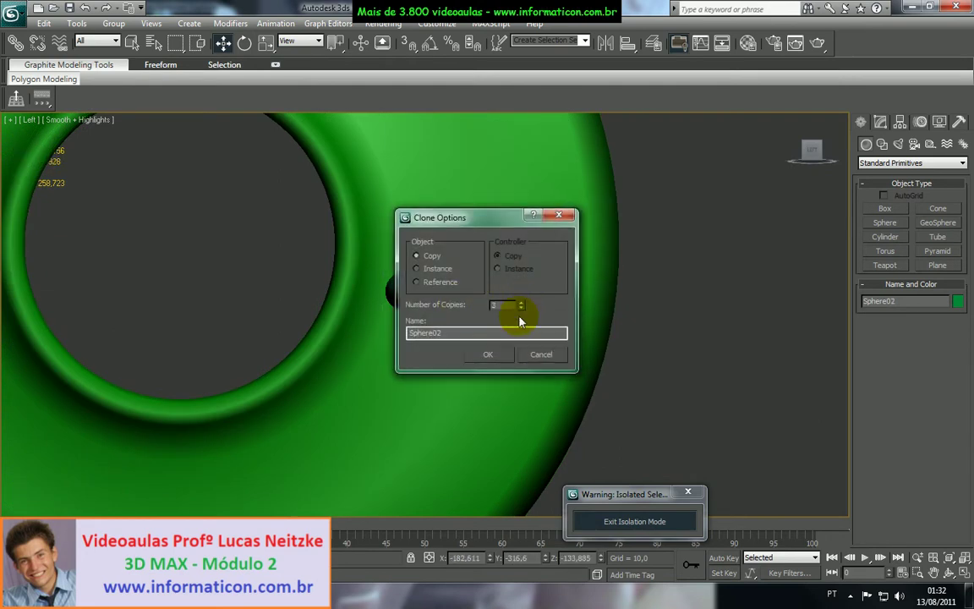
click(497, 355)
- Deselect the row of four spheres and save the scene
scroll(537, 336, down, 5)
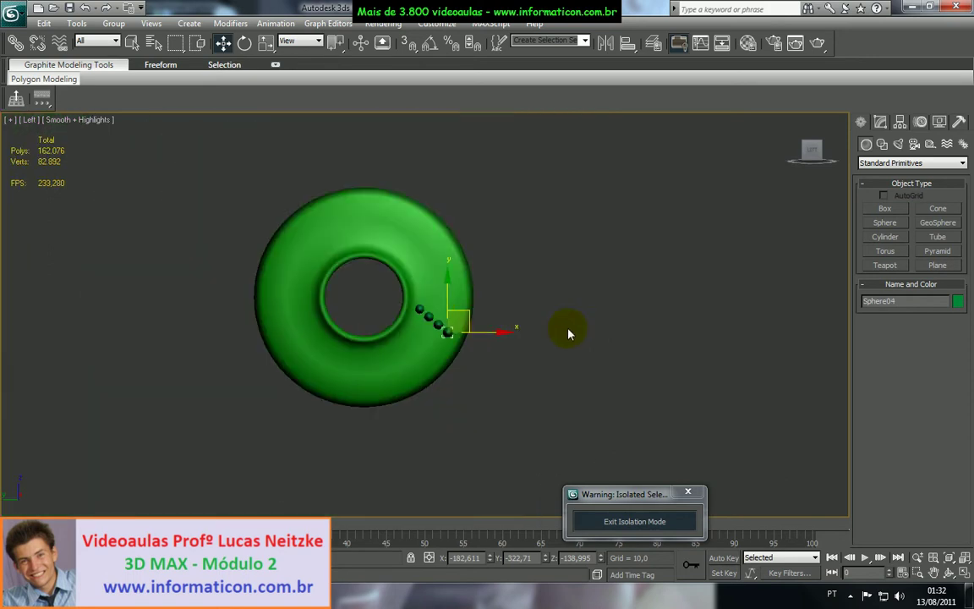
scroll(473, 328, up, 3)
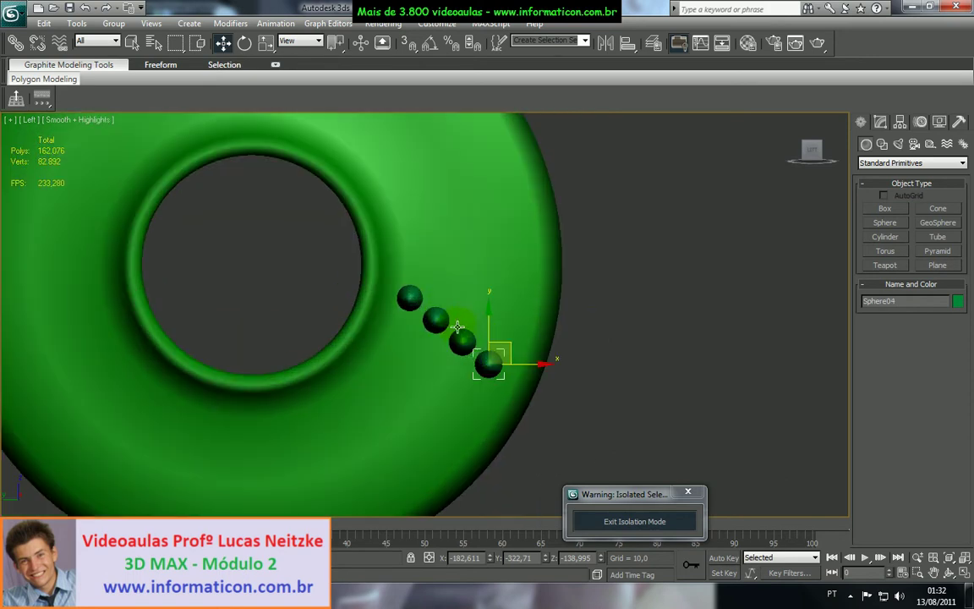
click(409, 300)
click(665, 303)
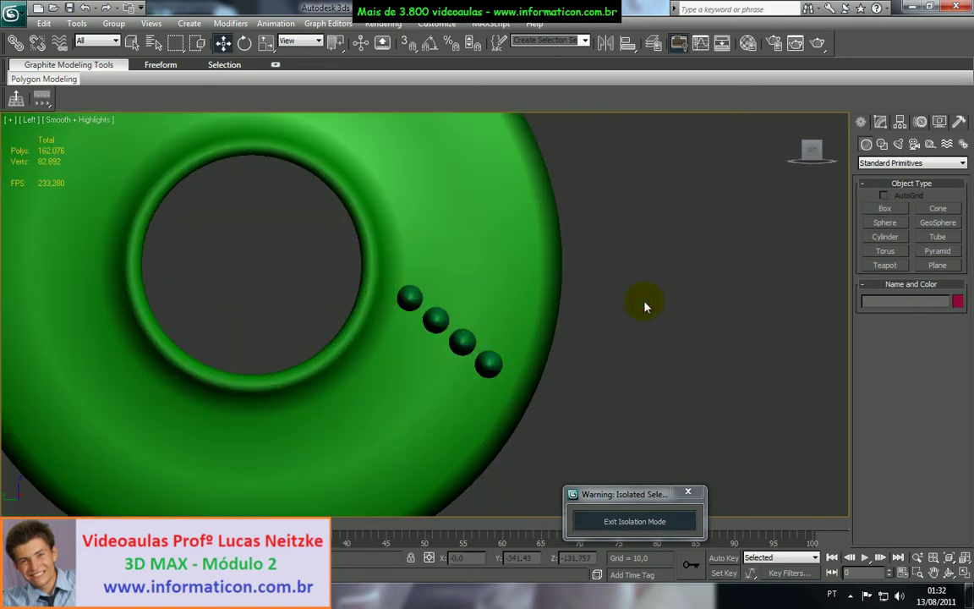
scroll(592, 302, down, 3)
scroll(487, 292, up, 2)
scroll(467, 274, down, 3)
scroll(618, 312, down, 1)
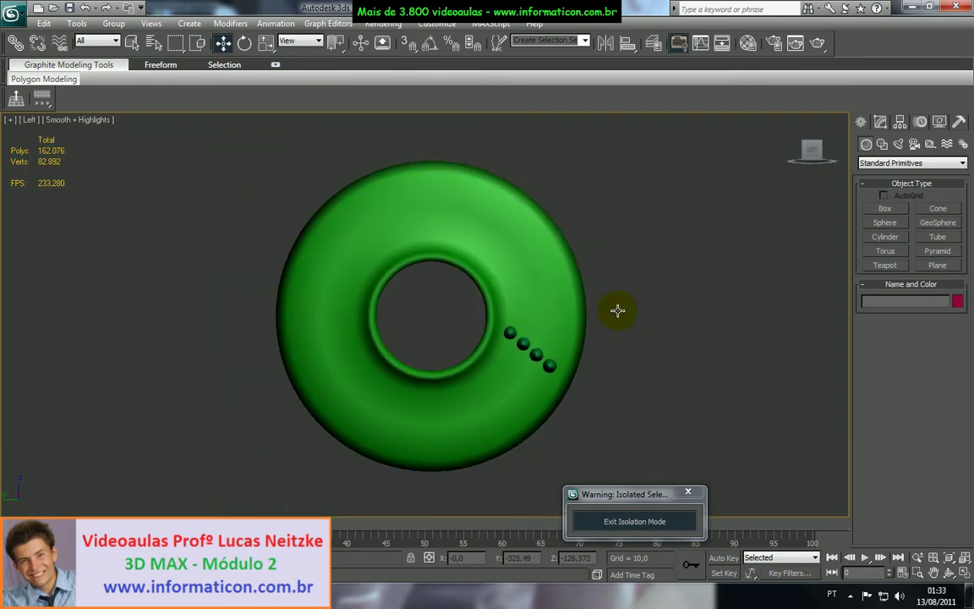
click(11, 13)
click(44, 133)
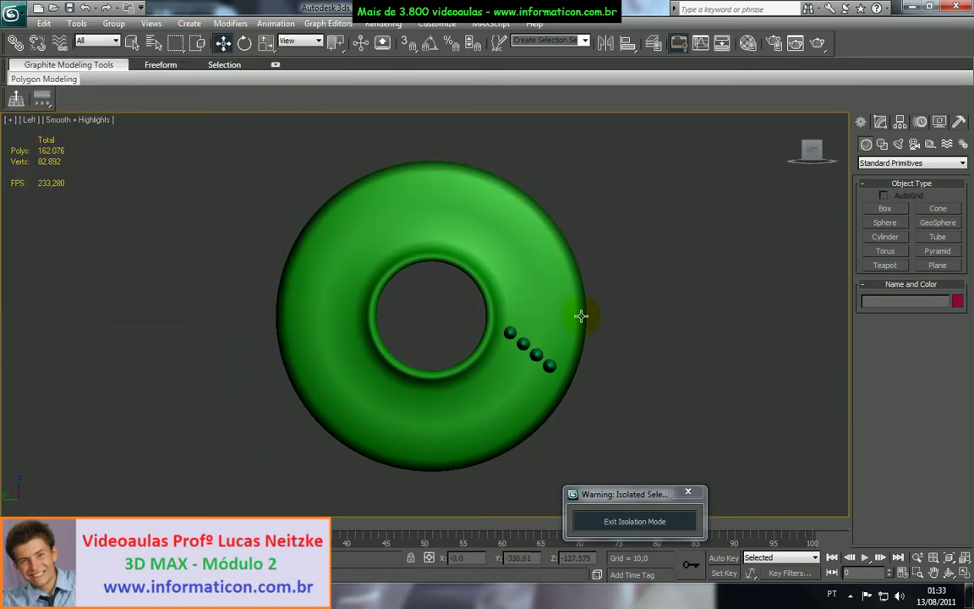
- Draw a circle spline with a radius of about 27.6 in the left view and centre it on the disc's hole
click(882, 144)
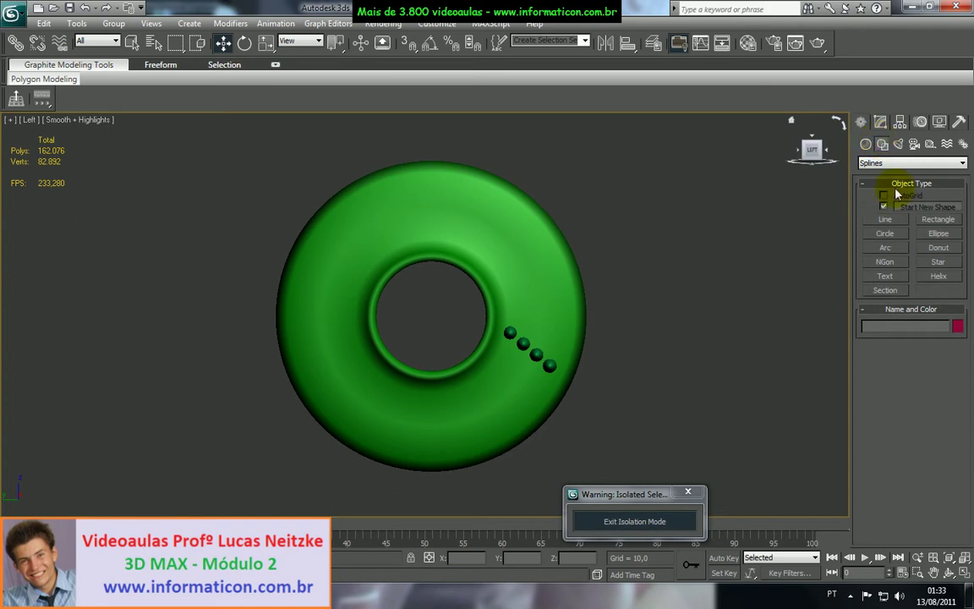
click(885, 232)
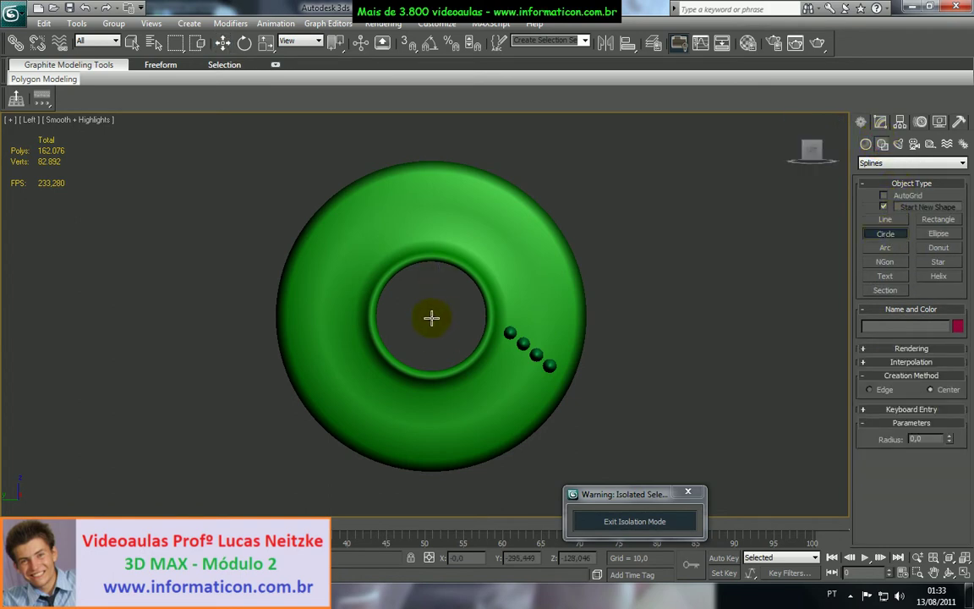
drag(431, 317, 508, 412)
key(F3)
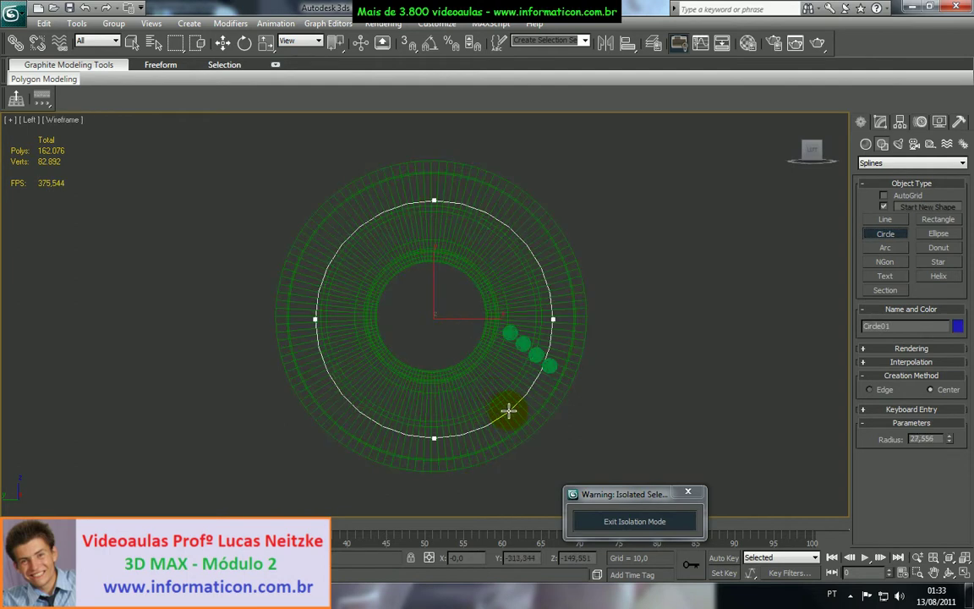
key(w)
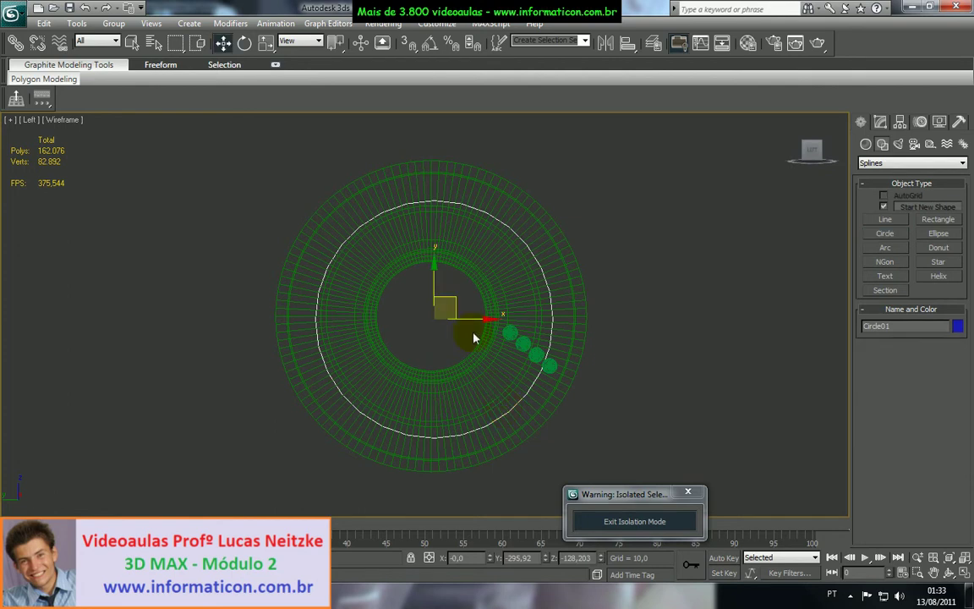
drag(459, 302, 454, 299)
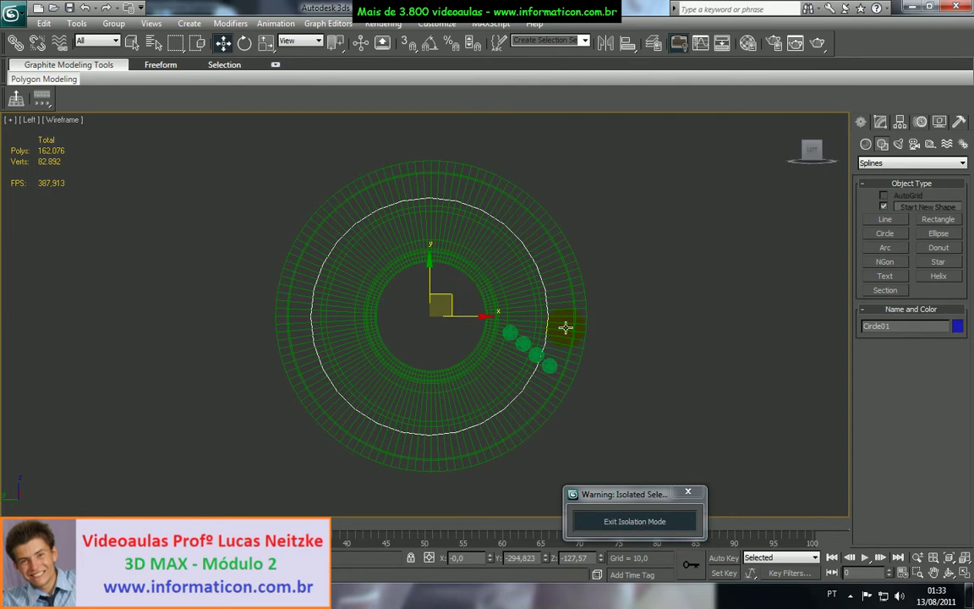
- Select the four spheres on the disc and group them under the name "as"
click(536, 357)
ctrl+click(549, 365)
ctrl+click(523, 345)
ctrl+click(510, 333)
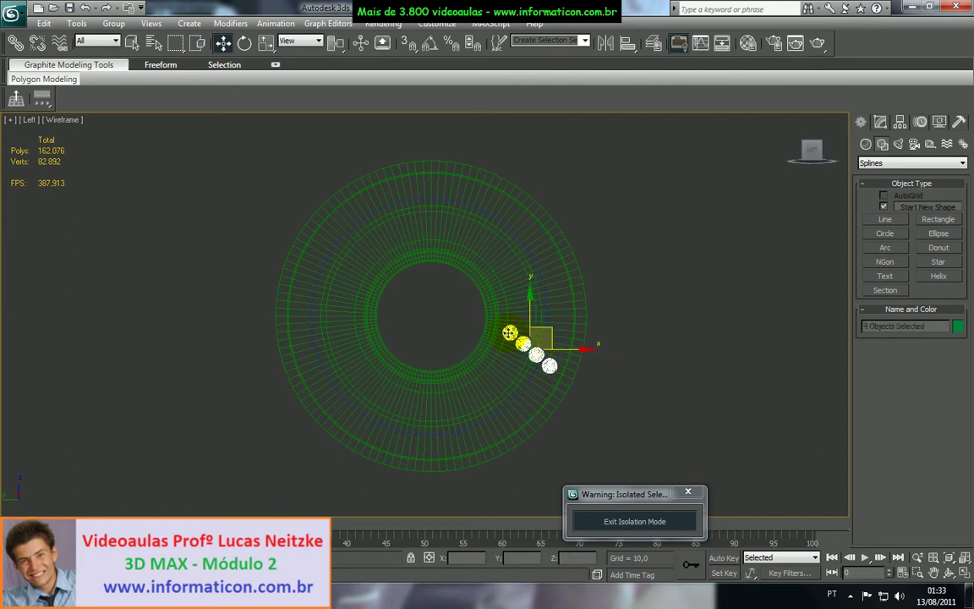
click(113, 23)
click(130, 39)
text(as)
click(495, 322)
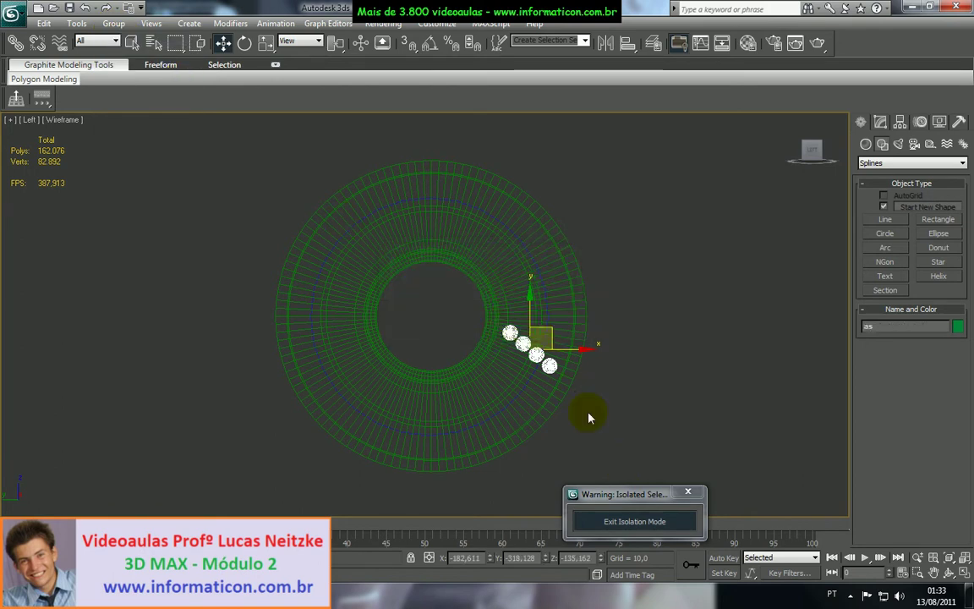
- Show the viewport in smooth shading and view the disc, the sphere group and the circle from an angle
key(F3)
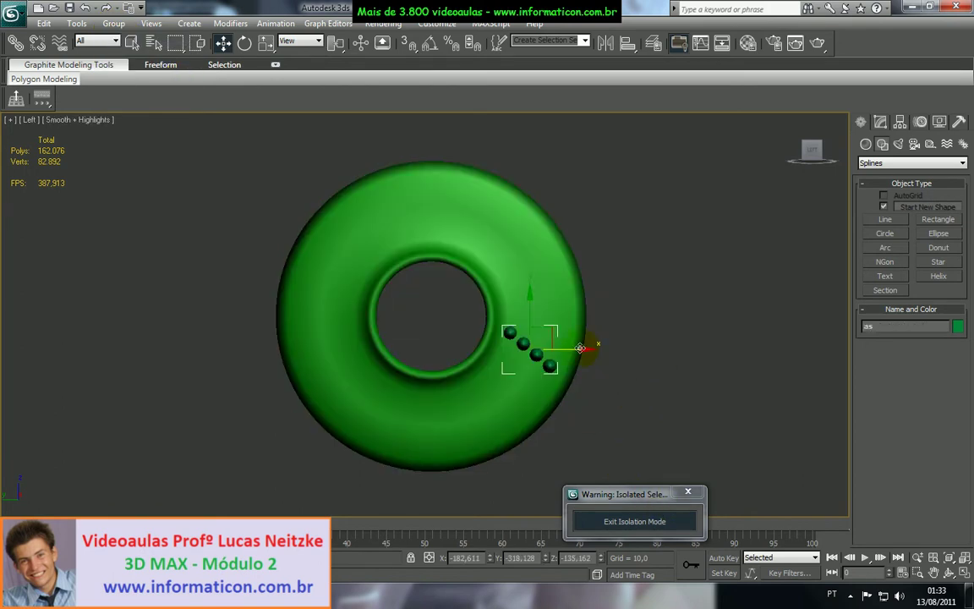
scroll(595, 343, down, 5)
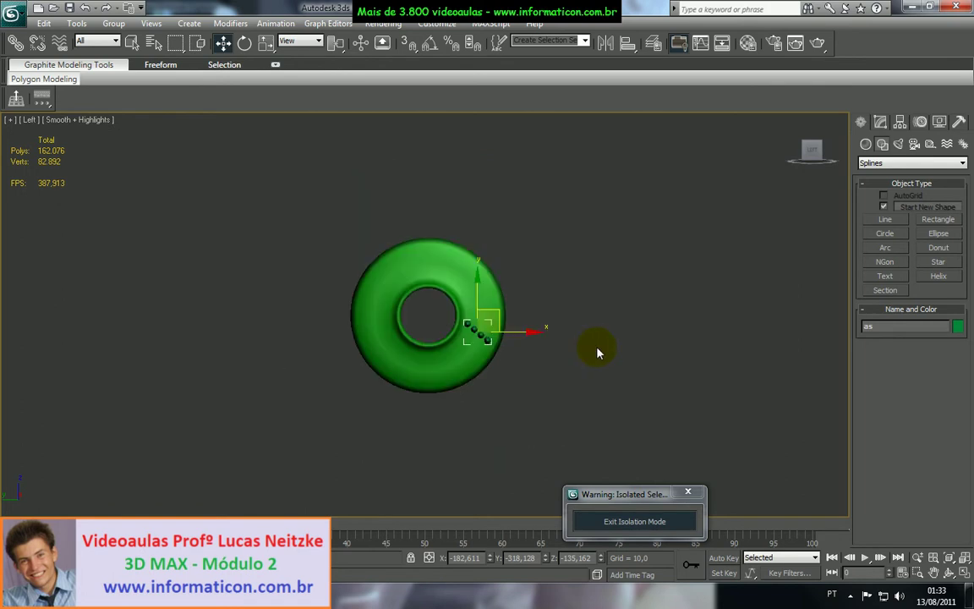
alt+middle_drag(548, 337, 430, 369)
key(z)
scroll(463, 343, down, 6)
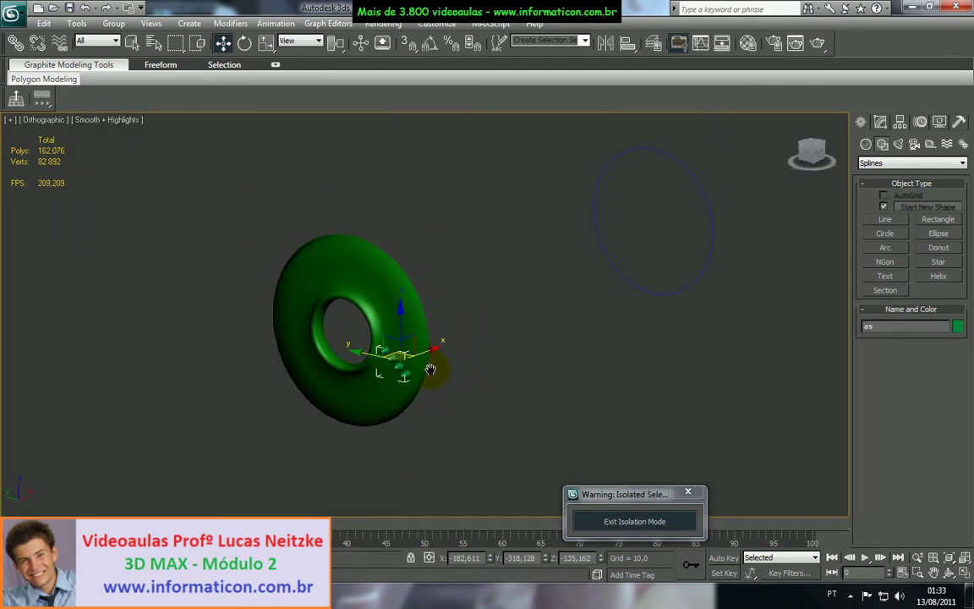
- Preview 17 instances of the group "as" along the circle with the Spacing Tool, without start or end offset
click(44, 101)
drag(541, 100, 485, 305)
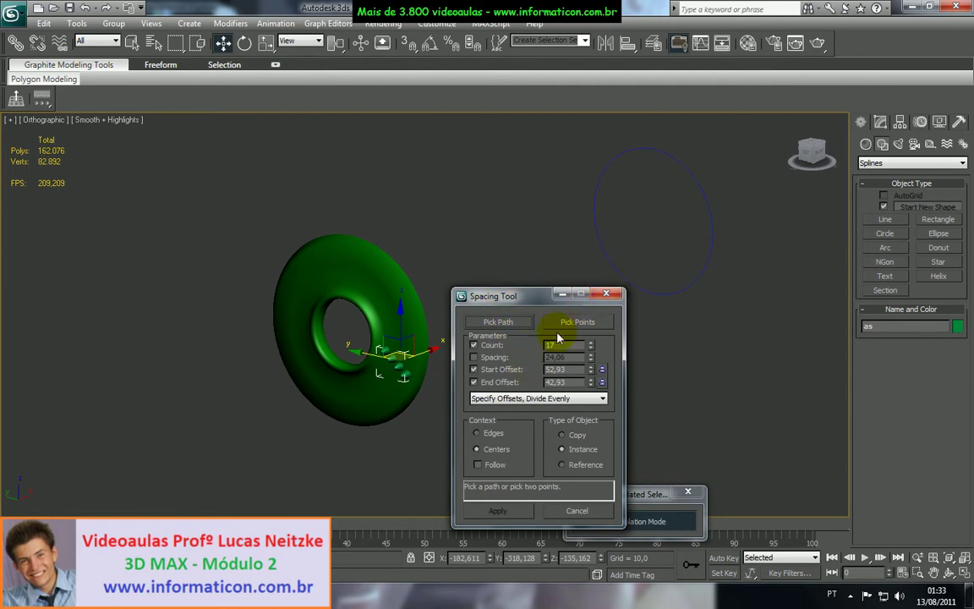
click(517, 321)
click(602, 241)
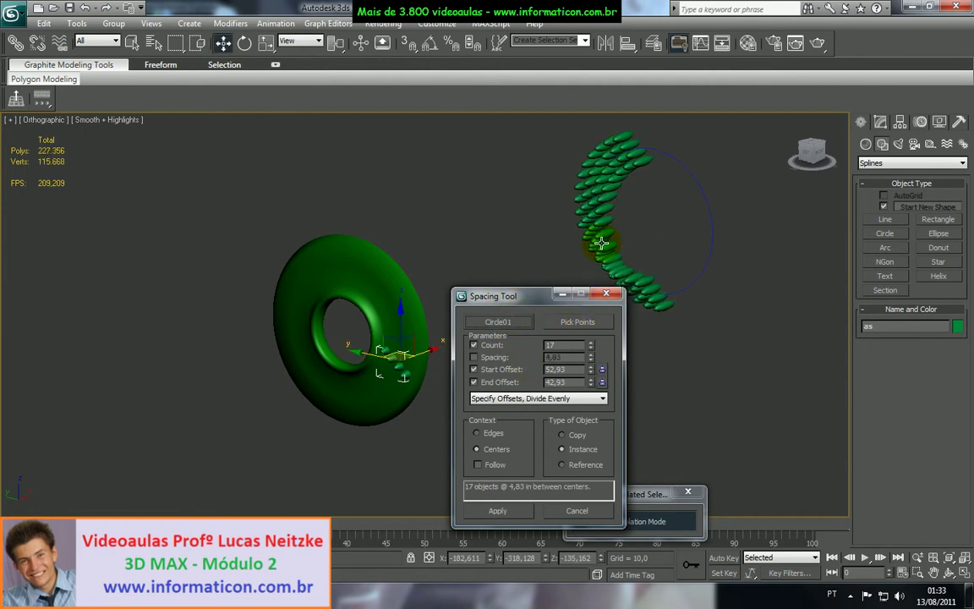
click(477, 369)
click(485, 382)
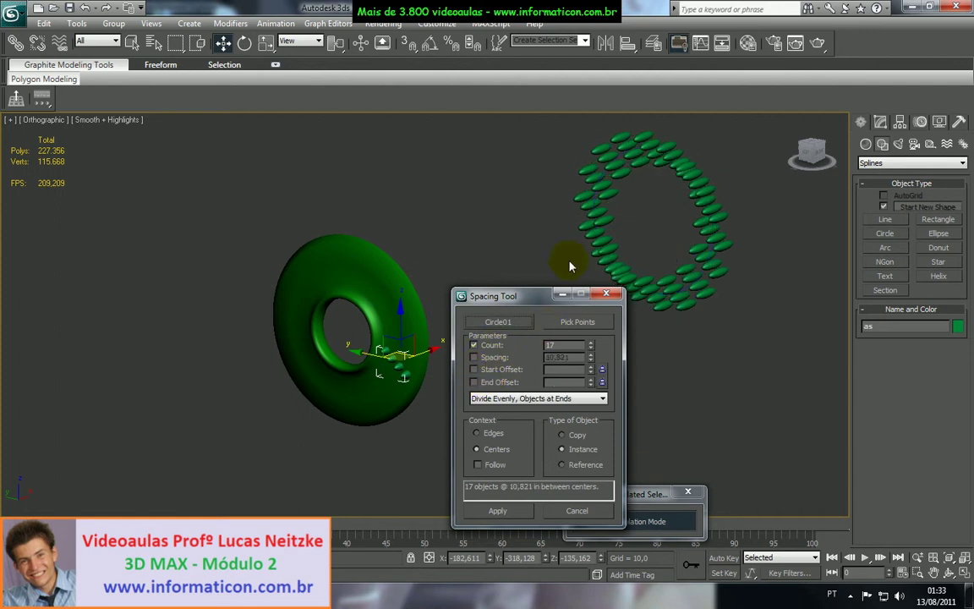
- Lower the Spacing Tool count to 16
middle_click(587, 226)
scroll(587, 225, down, 4)
scroll(587, 226, up, 2)
middle_drag(572, 239, 373, 235)
scroll(430, 238, up, 2)
alt+middle_drag(373, 235, 381, 333)
key(z)
scroll(474, 241, down, 6)
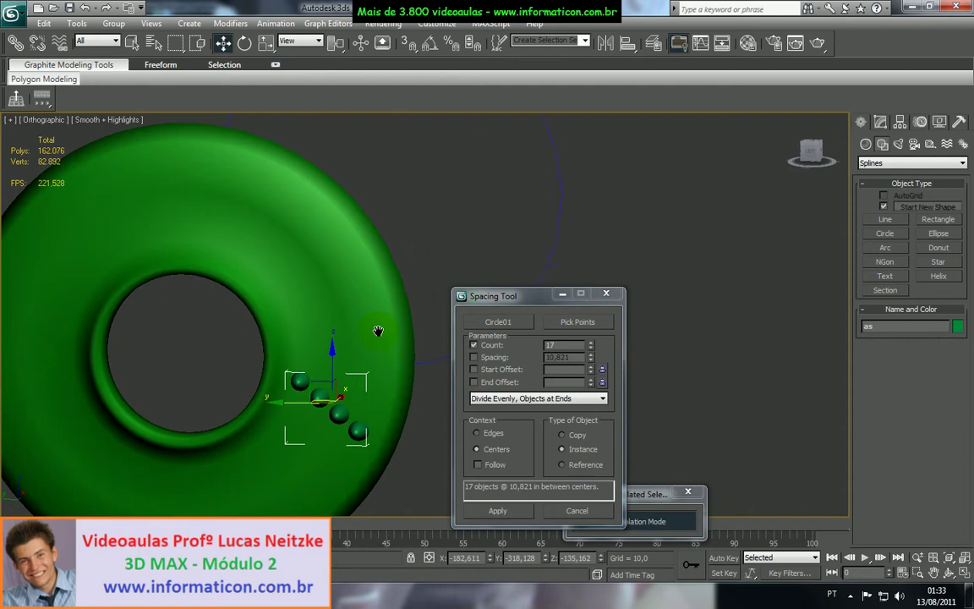
click(590, 343)
click(590, 351)
click(591, 351)
scroll(550, 257, down, 5)
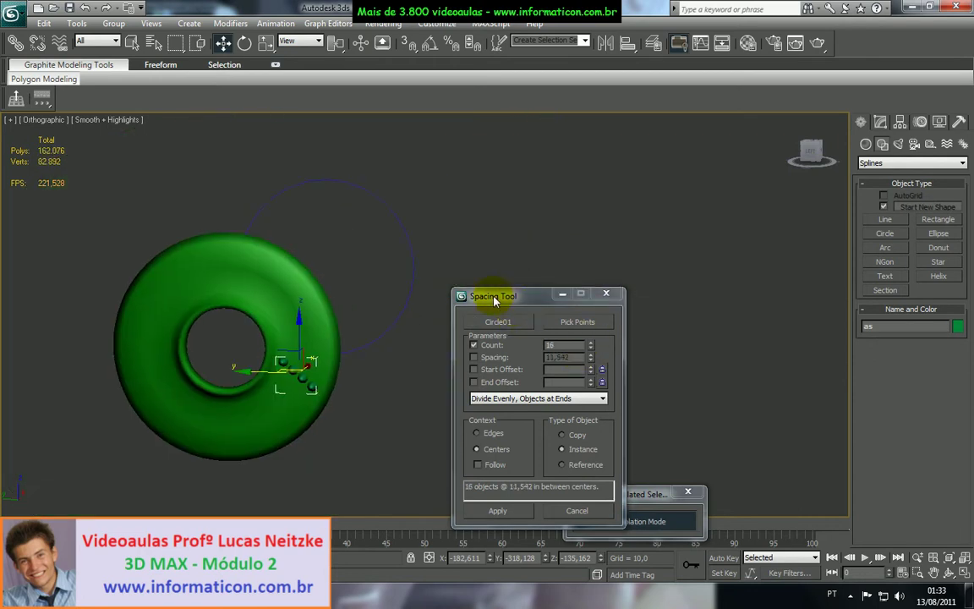
- Move the circle over the disc so it is centred on the central hole, and check it in the left view
click(413, 289)
drag(334, 261, 220, 356)
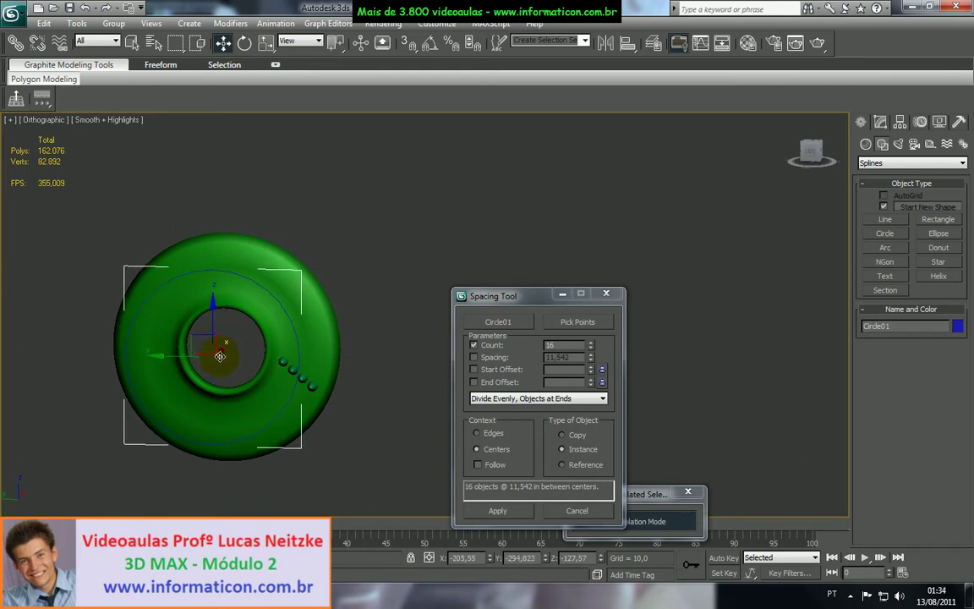
key(l)
key(z)
scroll(415, 304, down, 3)
scroll(415, 305, up, 2)
middle_drag(349, 297, 885, 175)
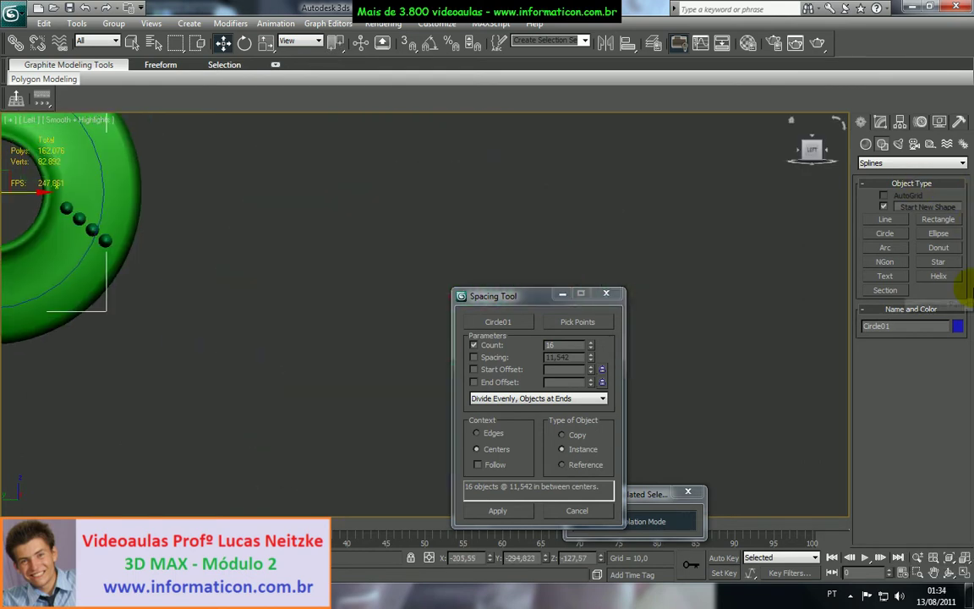
key(z)
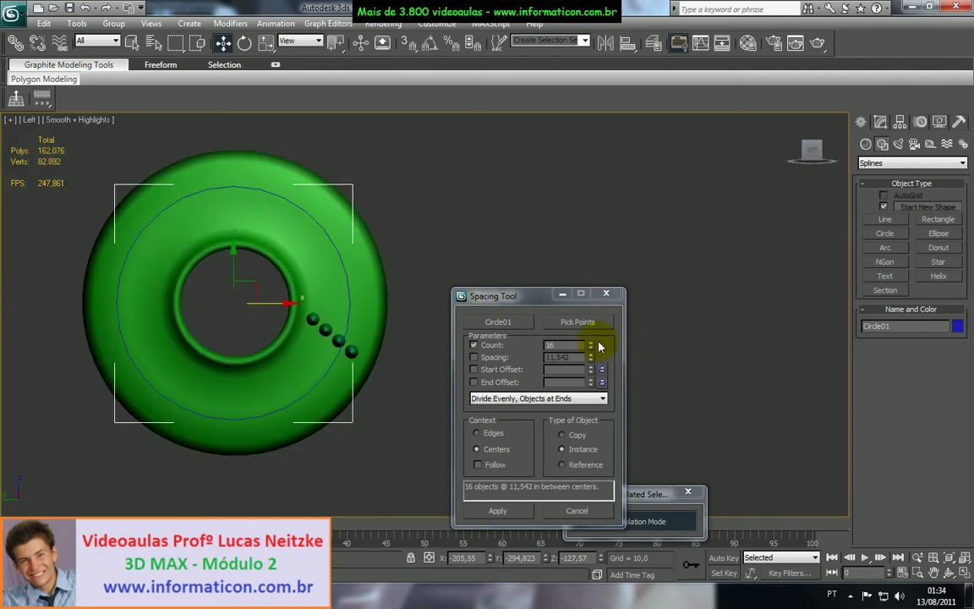
- Try smaller Spacing Tool counts with the circle selected, ending at 3
click(591, 343)
click(592, 343)
click(592, 349)
click(593, 350)
click(593, 349)
click(592, 349)
click(593, 350)
click(593, 350)
click(593, 354)
click(593, 353)
click(593, 353)
click(593, 353)
click(593, 353)
click(593, 354)
click(593, 353)
click(593, 353)
click(593, 354)
click(592, 354)
click(593, 353)
click(592, 343)
click(592, 343)
click(593, 344)
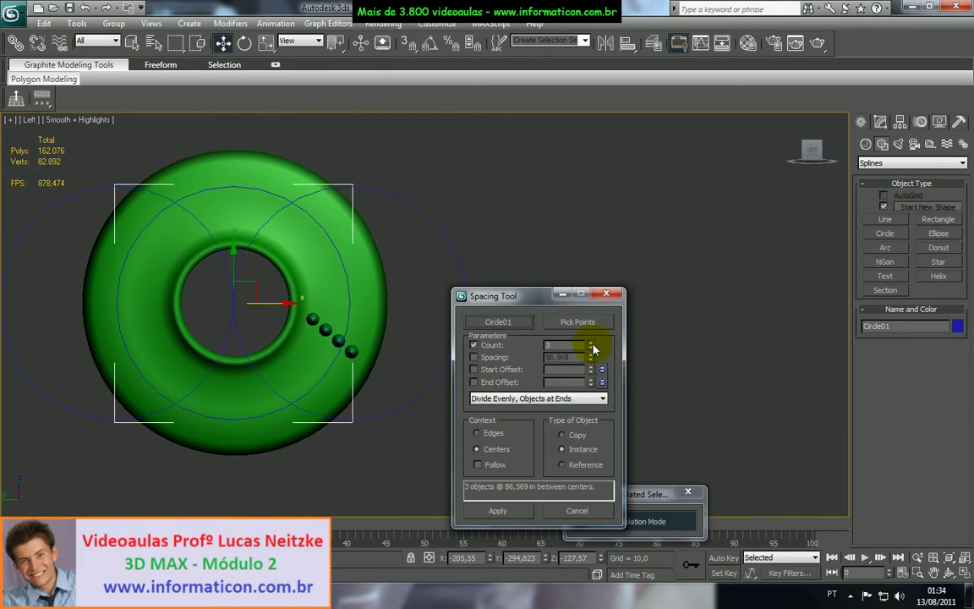
- Try spacing counts of 6, 4 and 2 in the perspective view and close the Spacing Tool
key(p)
scroll(405, 291, up, 3)
alt+middle_drag(404, 296, 440, 336)
key(z)
scroll(382, 315, down, 4)
click(591, 344)
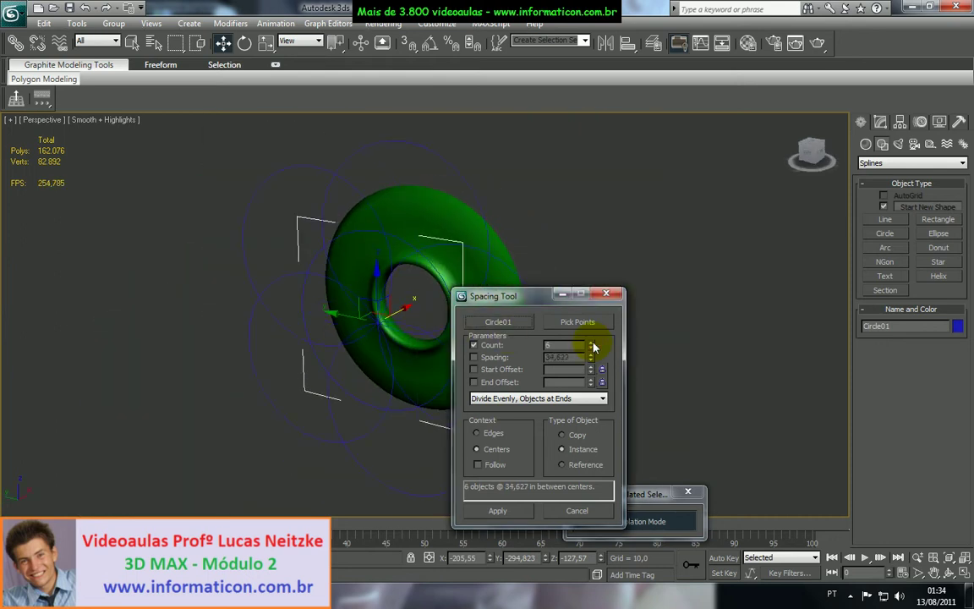
double_click(593, 348)
middle_drag(419, 307, 333, 280)
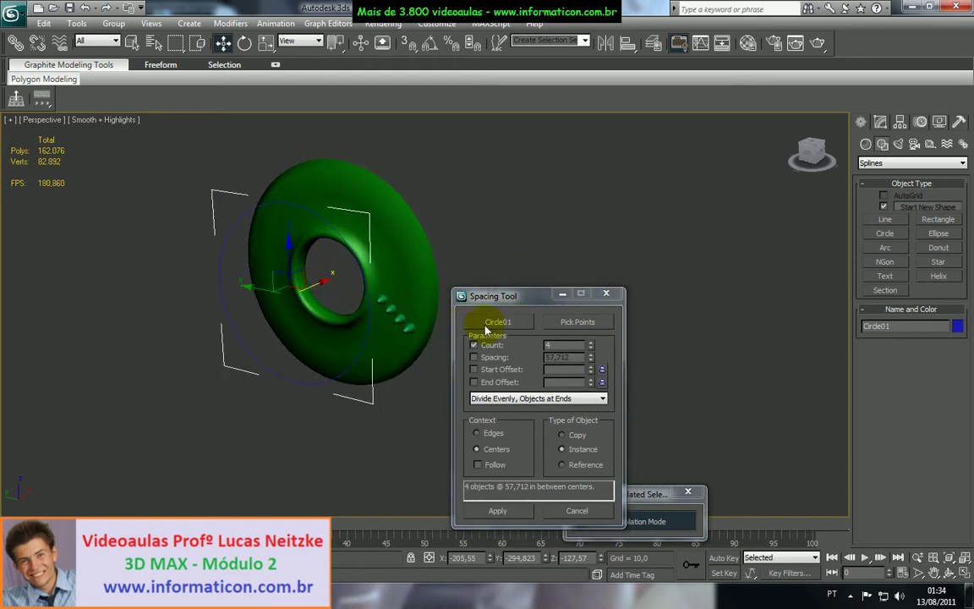
click(489, 326)
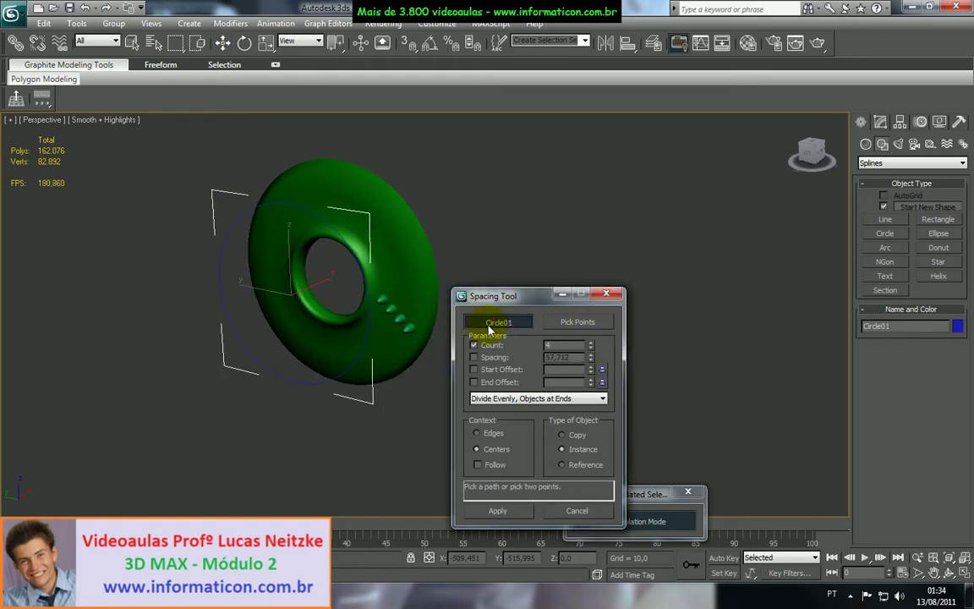
click(592, 349)
click(591, 349)
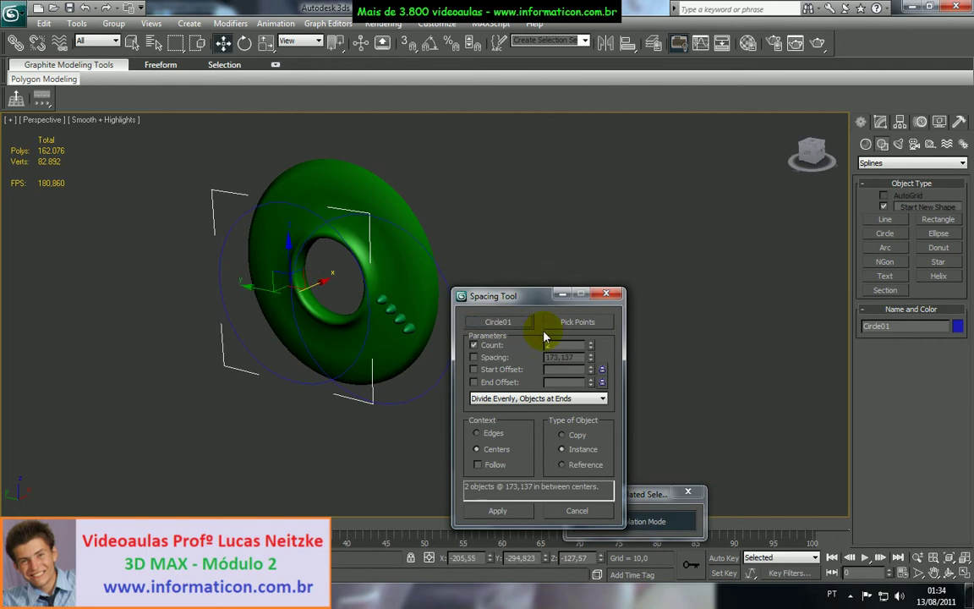
click(605, 294)
- Select the sphere group "as", reopen the Spacing Tool and pick the circle as its path
click(377, 302)
key(shift+i)
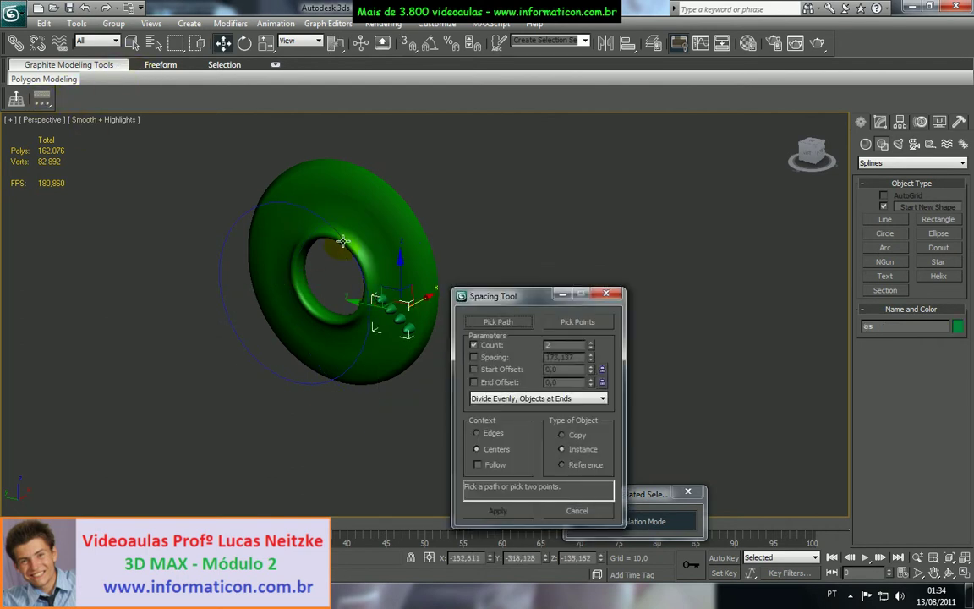
click(498, 322)
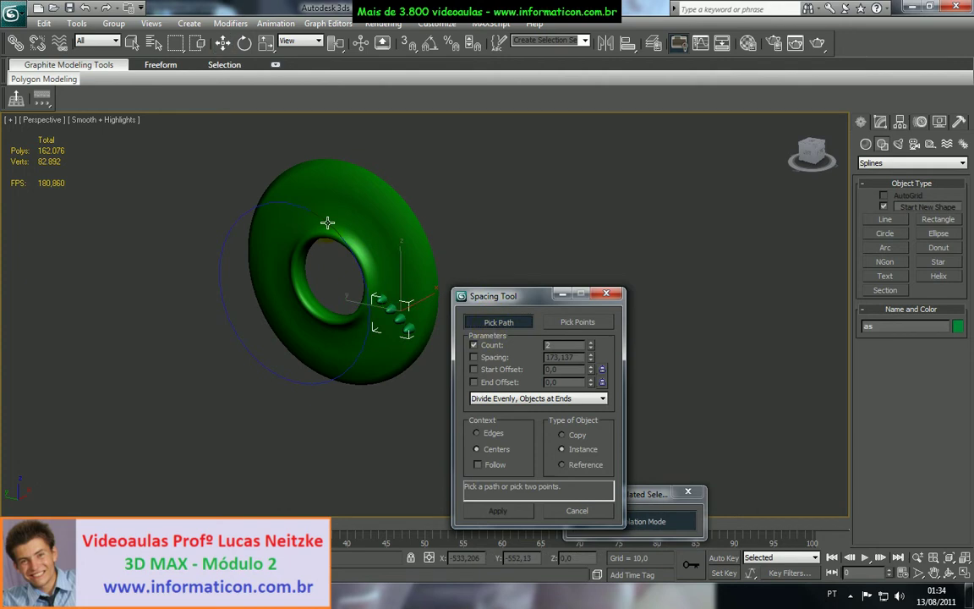
click(343, 251)
right_click(227, 233)
click(199, 224)
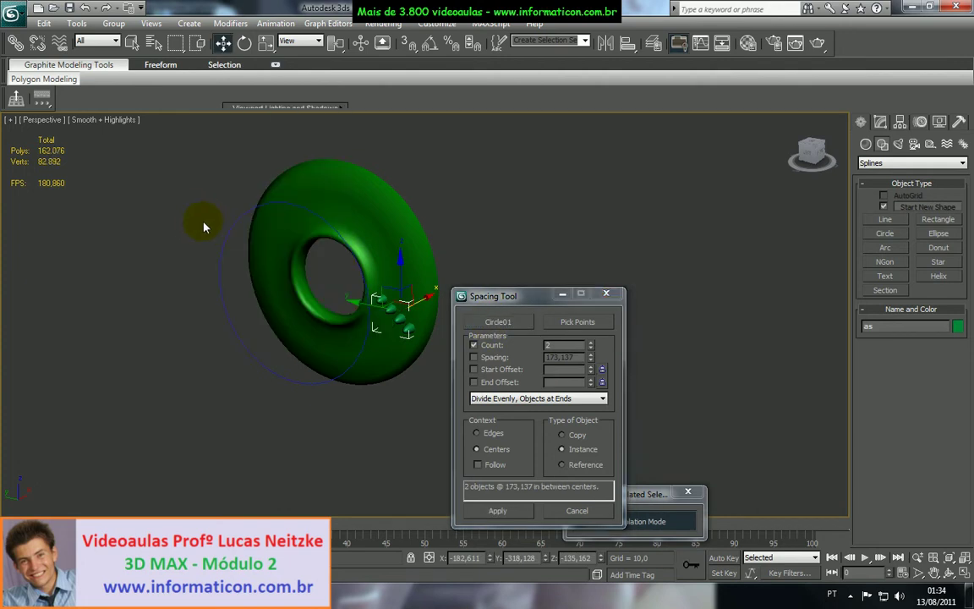
- Raise the spacing count to 8 while viewing the disc from the left
key(l)
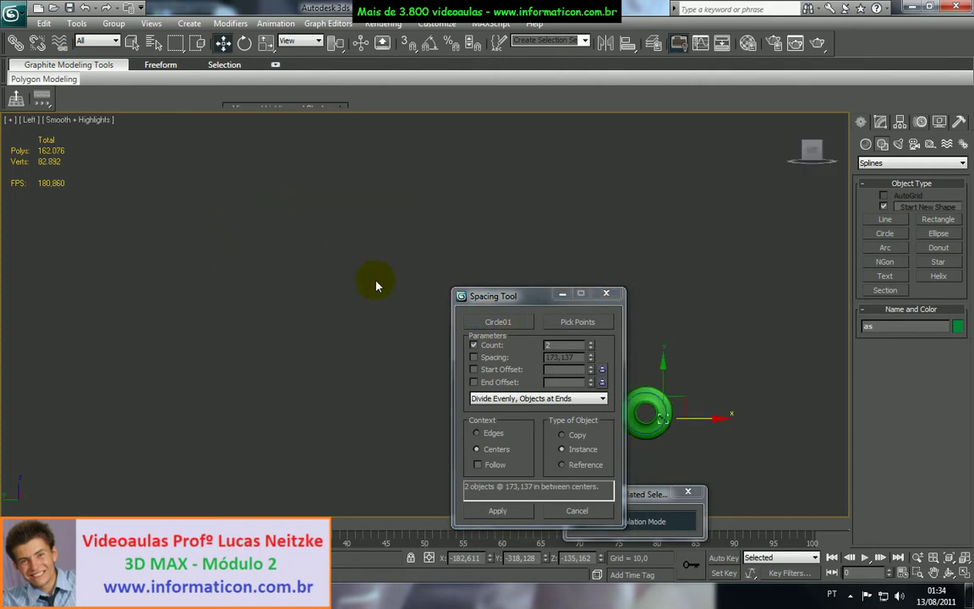
middle_drag(286, 268, 577, 370)
scroll(368, 309, up, 5)
middle_drag(297, 288, 499, 375)
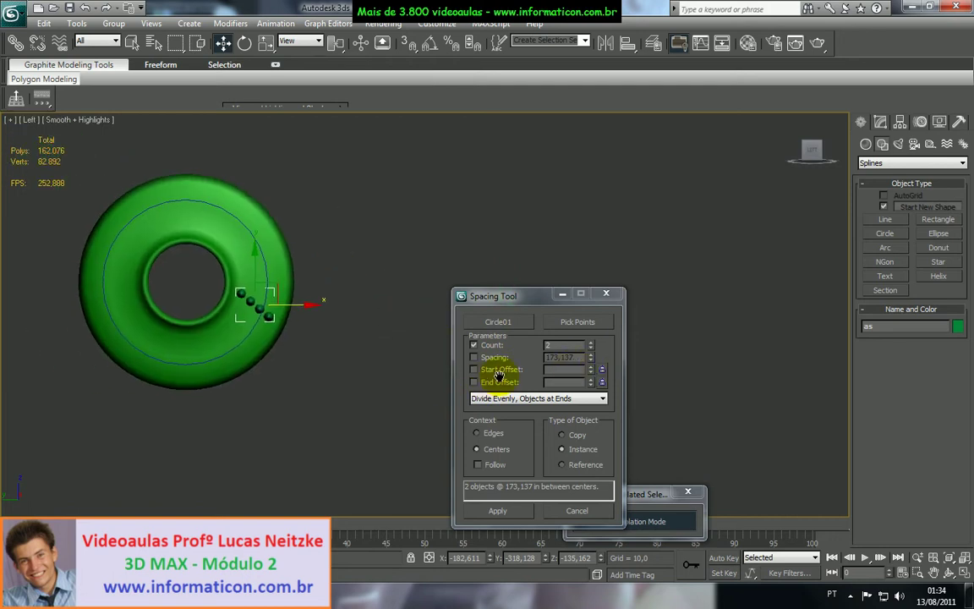
click(591, 344)
click(591, 344)
click(591, 344)
click(592, 344)
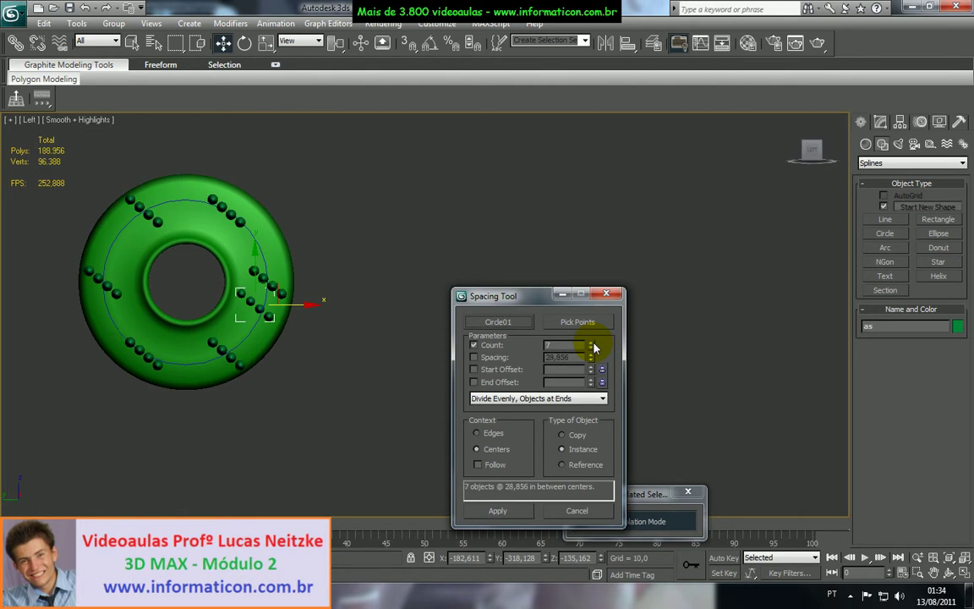
click(592, 344)
click(591, 344)
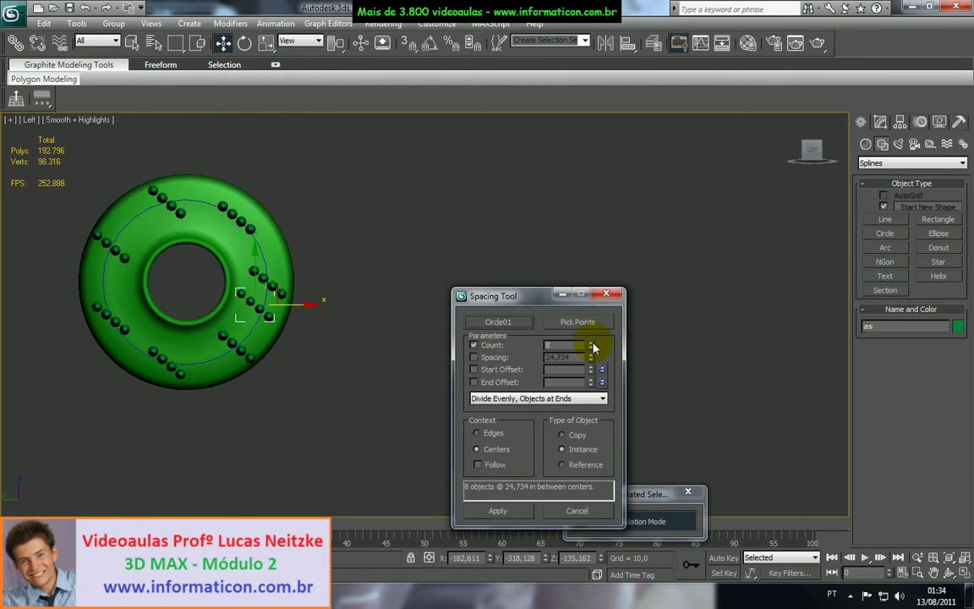
- Try the Spacing Tool's end offset and turn it off again
click(498, 383)
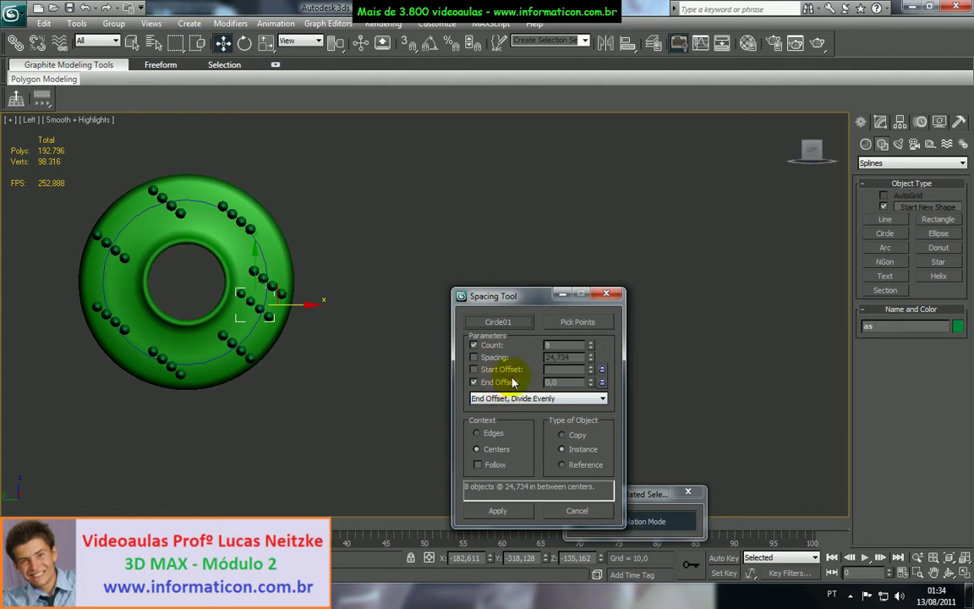
mouse_move(590, 382)
mouse_down()
mouse_move(588, 176)
mouse_move(540, 341)
mouse_move(507, 198)
mouse_move(544, 507)
mouse_move(537, 163)
mouse_move(561, 457)
mouse_move(555, 495)
mouse_move(540, 391)
mouse_move(553, 390)
mouse_move(661, 83)
mouse_move(663, 163)
mouse_move(464, 591)
mouse_move(173, 512)
mouse_move(492, 591)
mouse_move(739, 93)
mouse_move(805, 297)
mouse_move(832, 242)
mouse_move(850, 373)
mouse_move(504, 339)
mouse_move(590, 389)
mouse_up()
right_click(592, 387)
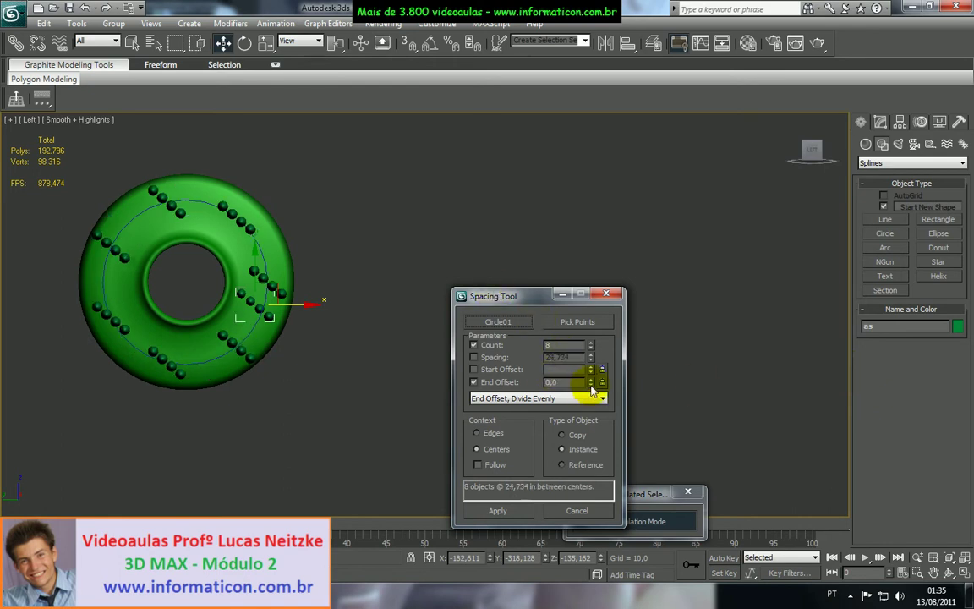
click(474, 382)
- Raise the spacing count to 13 and enable a start offset of 8.97
mouse_move(590, 343)
mouse_down()
mouse_move(590, 333)
mouse_move(593, 347)
mouse_up()
right_click(592, 347)
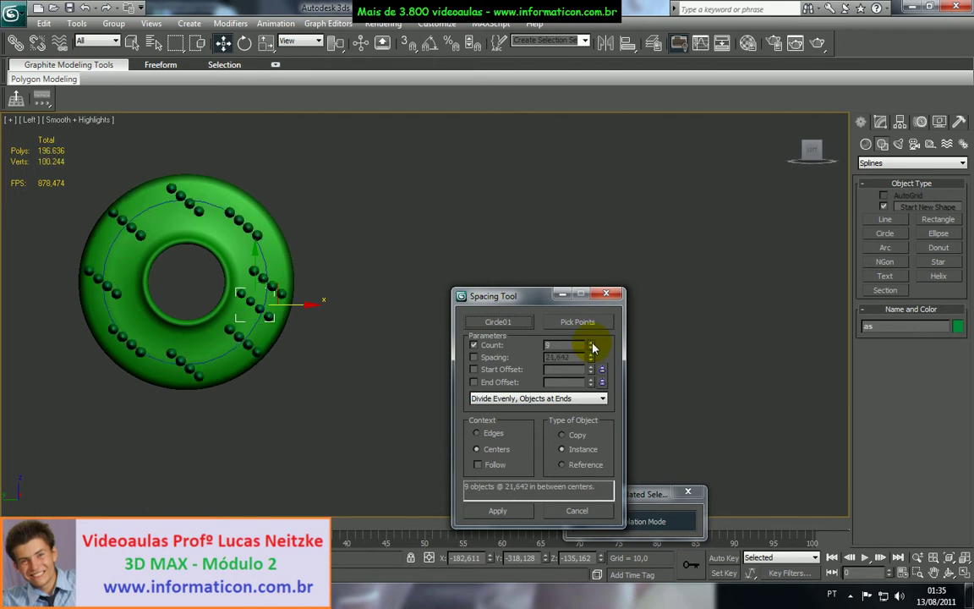
click(494, 370)
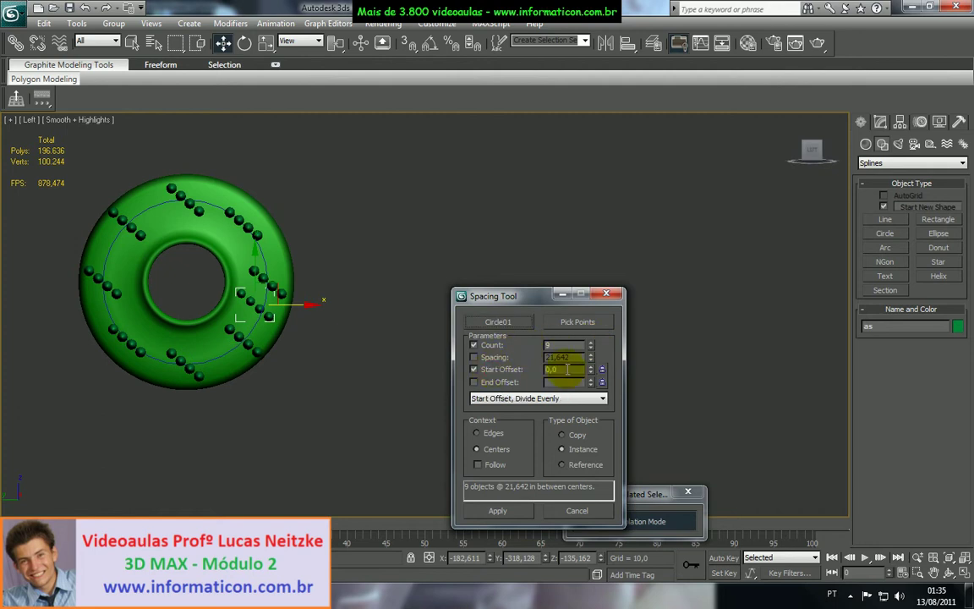
drag(595, 352, 378, 359)
click(591, 343)
click(591, 343)
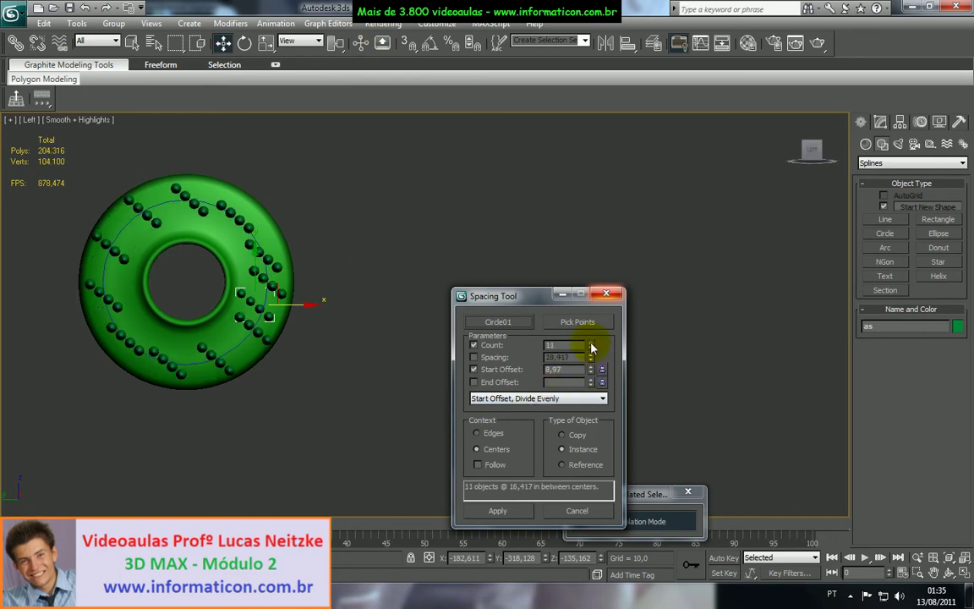
click(591, 345)
click(591, 345)
- Set the end offset to 0.11 and the start offset to 33.88, and apply the spacing of the sphere rows as instances
click(507, 384)
drag(590, 382, 445, 407)
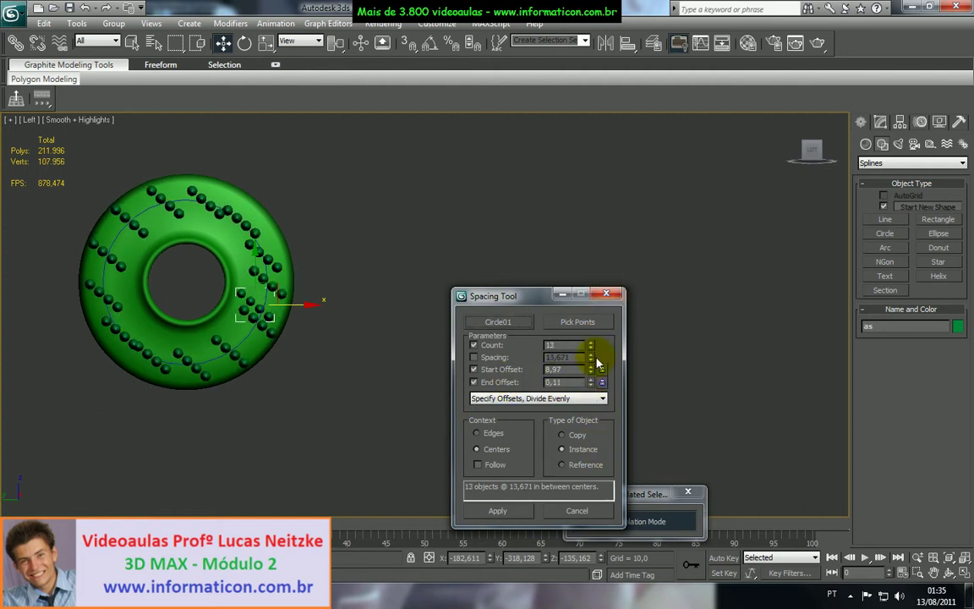
drag(594, 376, 242, 497)
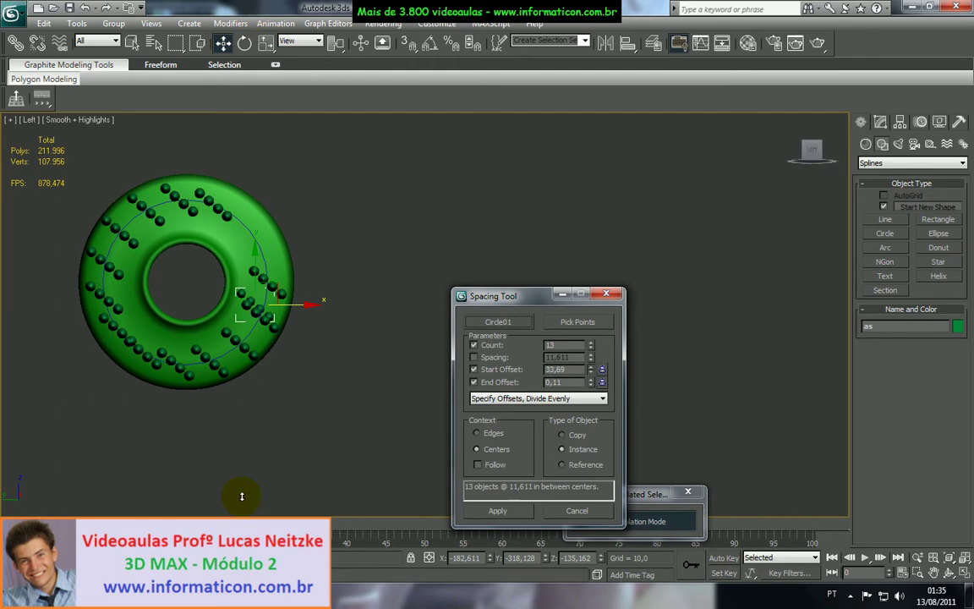
click(522, 507)
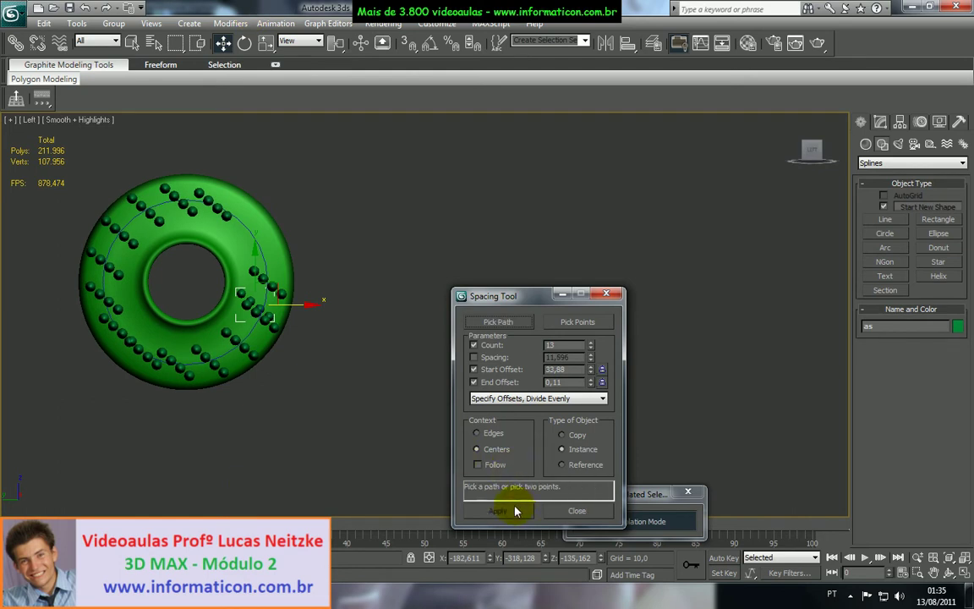
click(605, 294)
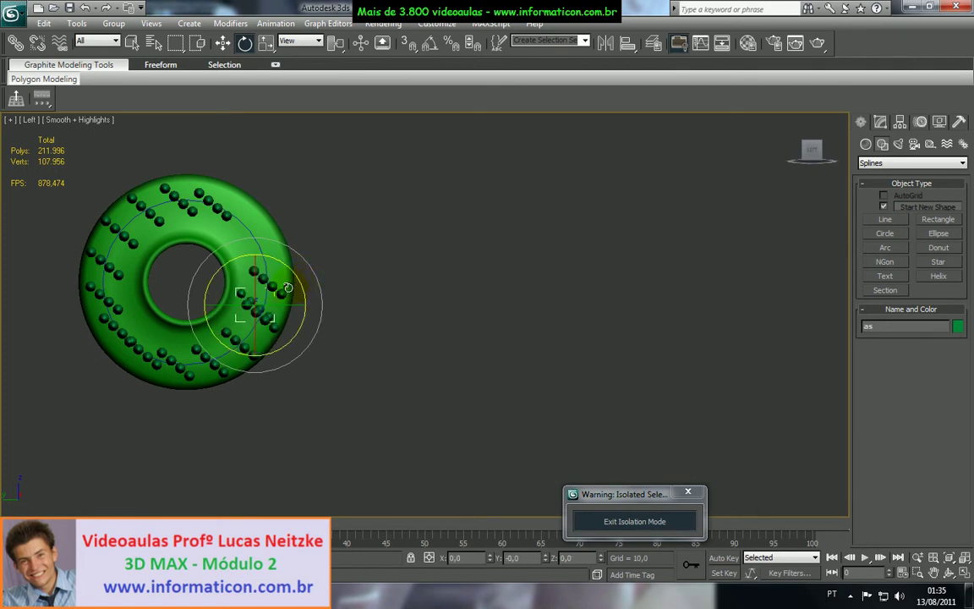
- Delete the overlapping extra sphere row at the disc's right side and try a slight rotation of the row beneath it
key(Delete)
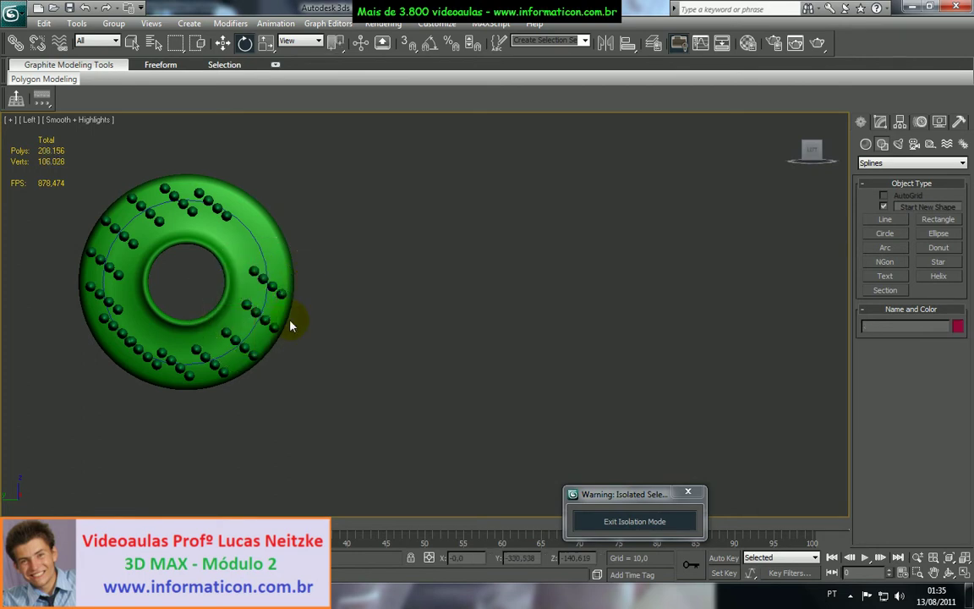
click(249, 306)
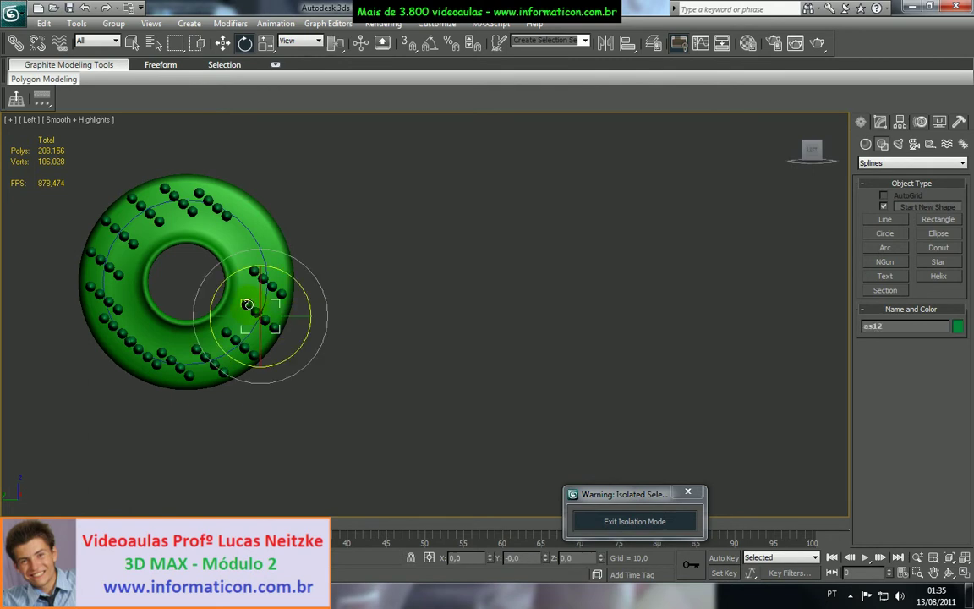
drag(299, 285, 285, 297)
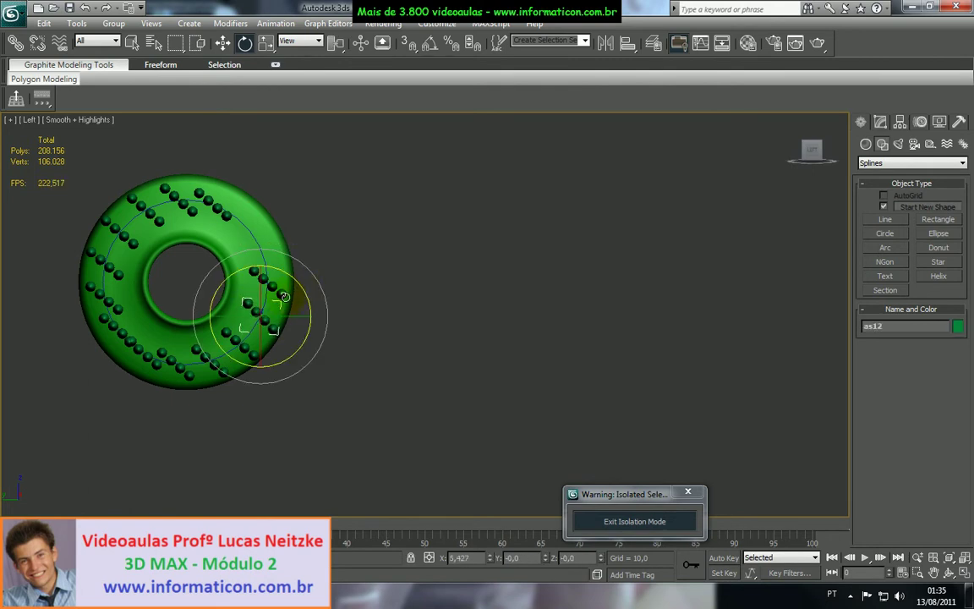
- Move the crowded sphere row as07 from the disc's lower left into the empty gap at its upper right
click(110, 301)
key(w)
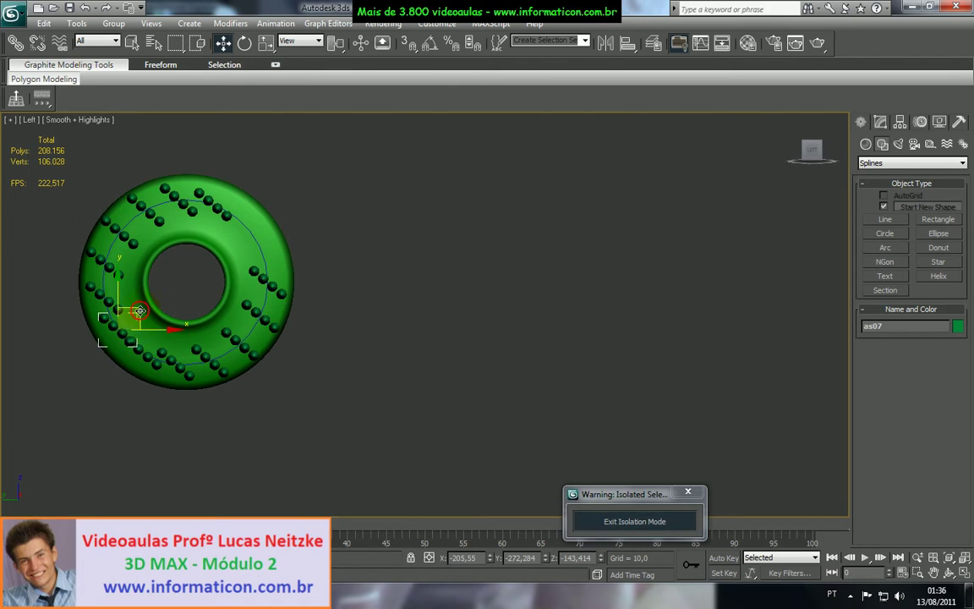
click(255, 259)
drag(256, 258, 288, 231)
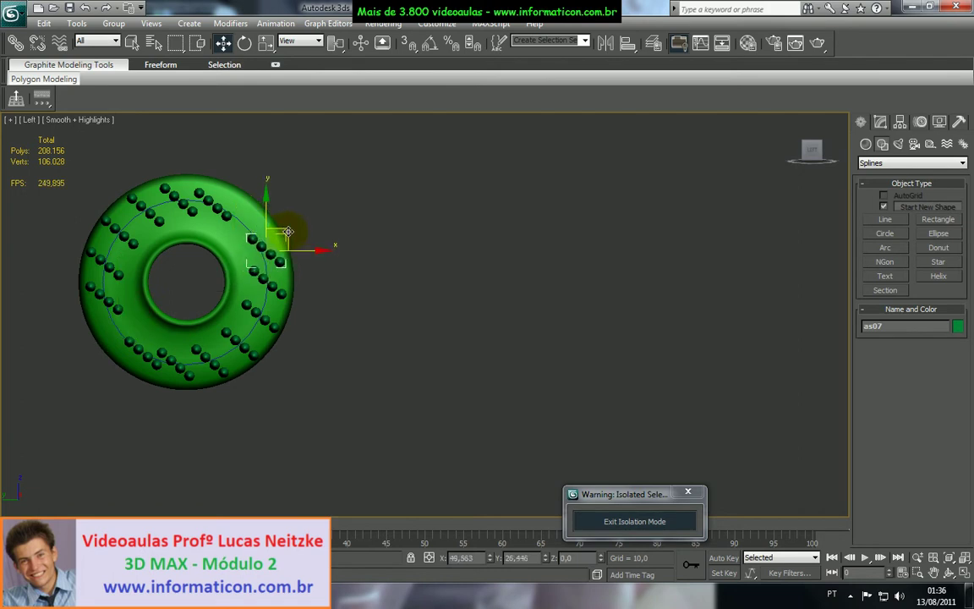
click(135, 350)
mouse_move(152, 333)
shift+mouse_down()
mouse_move(115, 300)
mouse_move(120, 290)
shift+mouse_up()
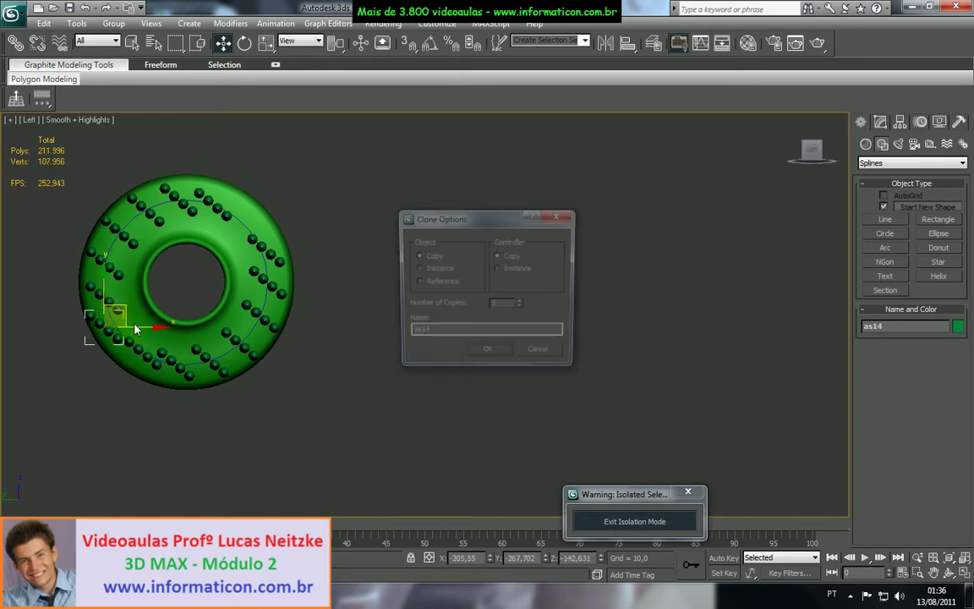
click(541, 354)
- Move sphere row as08 away from the bottom row into the gap at the disc's lower left and rotate it slightly steeper
drag(177, 355, 142, 320)
key(e)
drag(150, 278, 157, 285)
key(w)
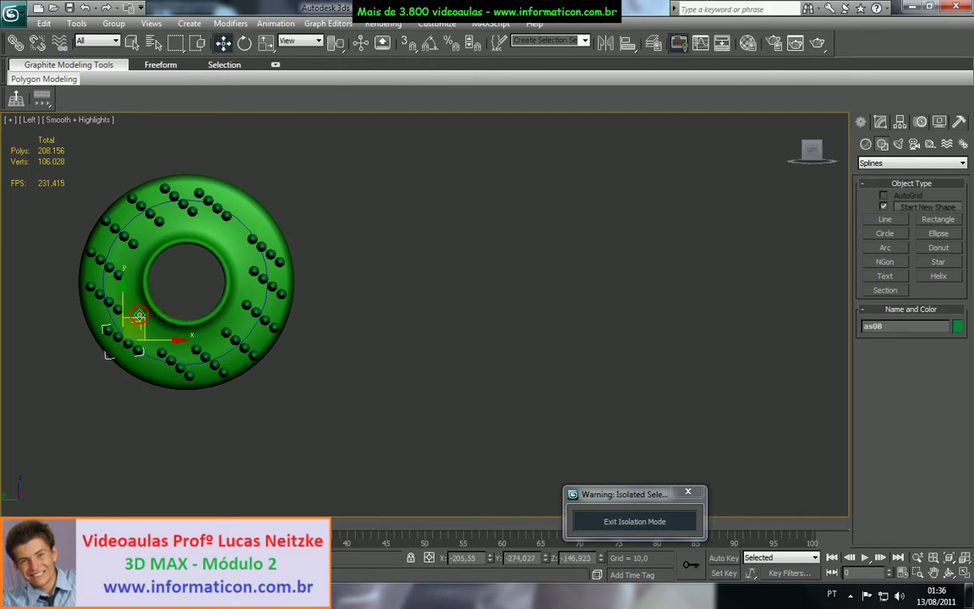
click(181, 359)
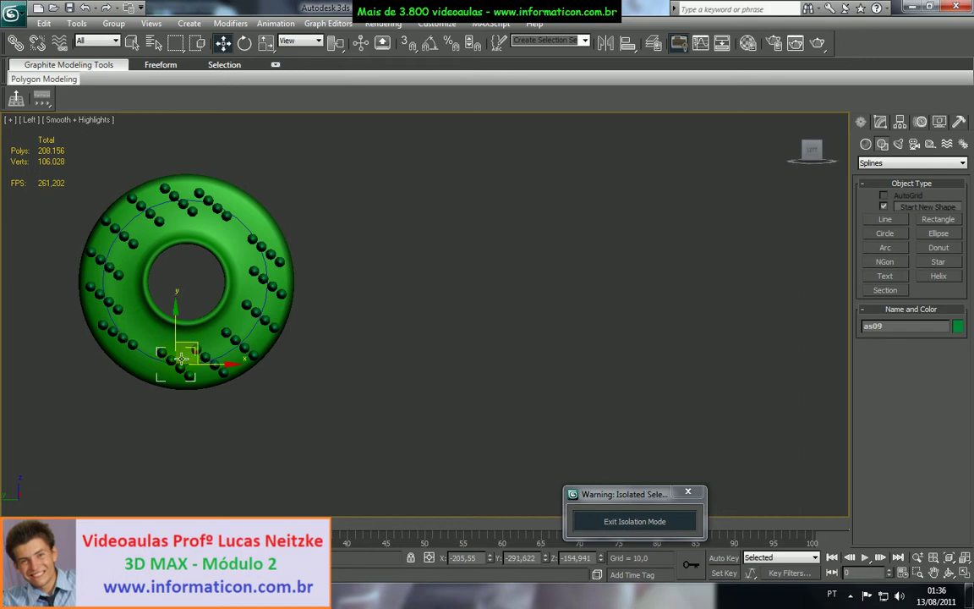
click(132, 342)
key(e)
drag(148, 283, 160, 333)
key(w)
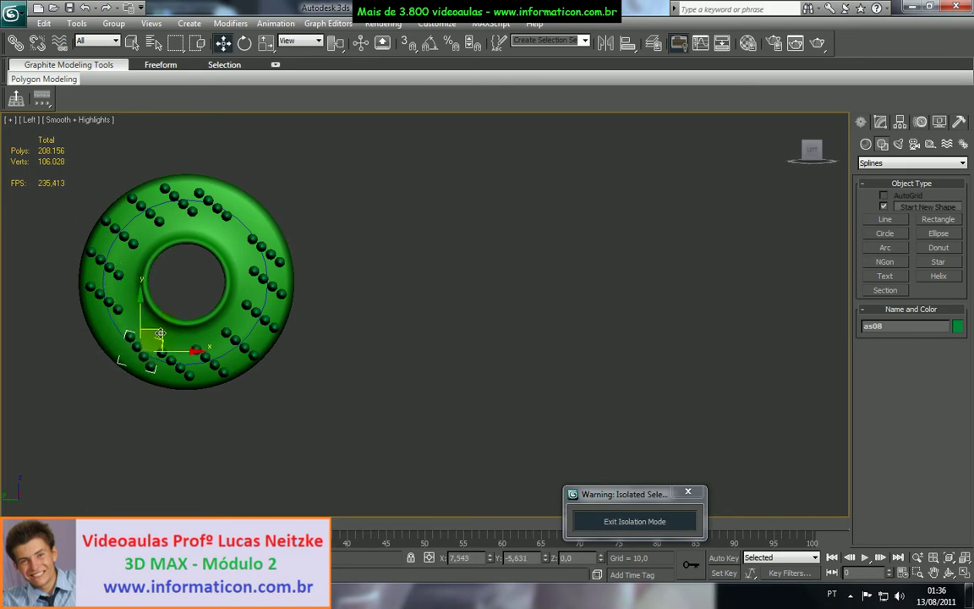
- Compare with the wheel photo in the browser, then rotate row as06 toward the disc's centre and shift it down along the circle
click(119, 309)
key(e)
drag(150, 278, 136, 385)
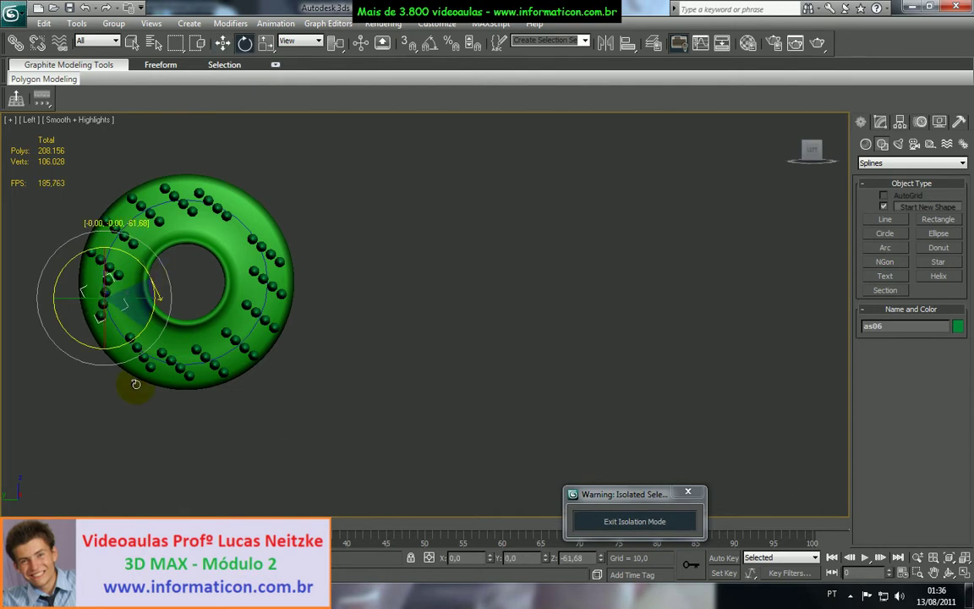
key(alt+Tab)
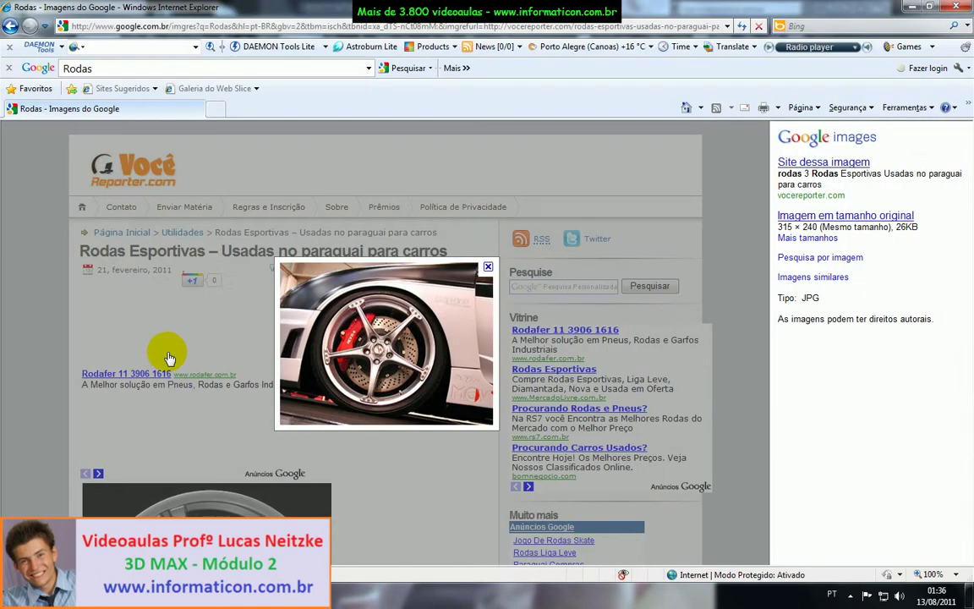
key(alt+Tab)
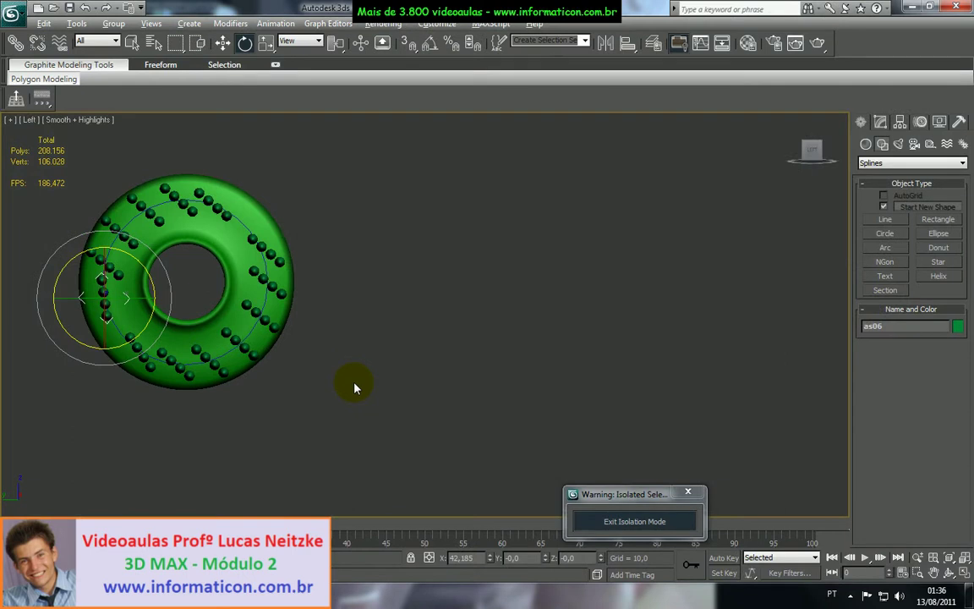
key(alt+Tab)
key(alt+Tab)
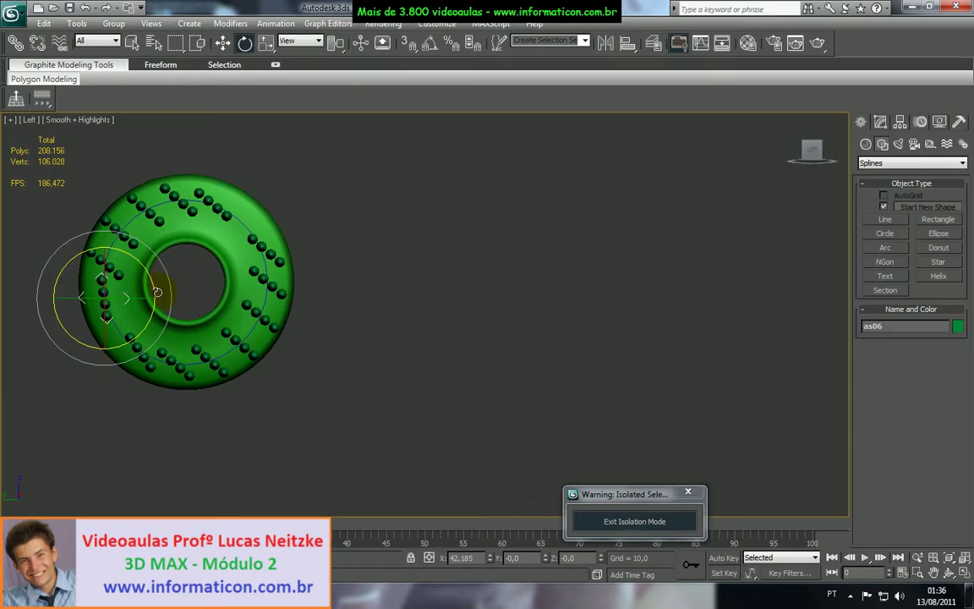
drag(149, 277, 163, 396)
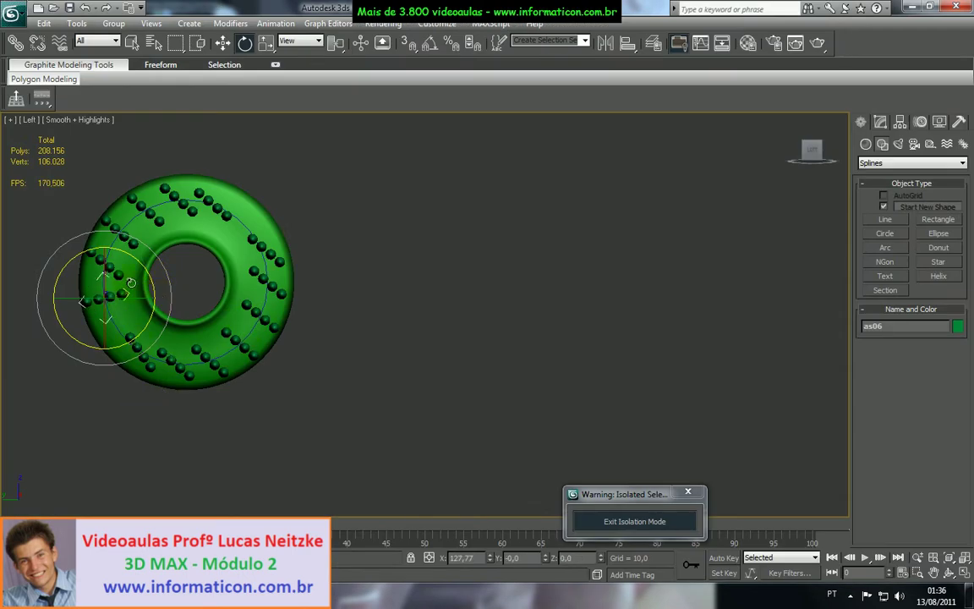
key(w)
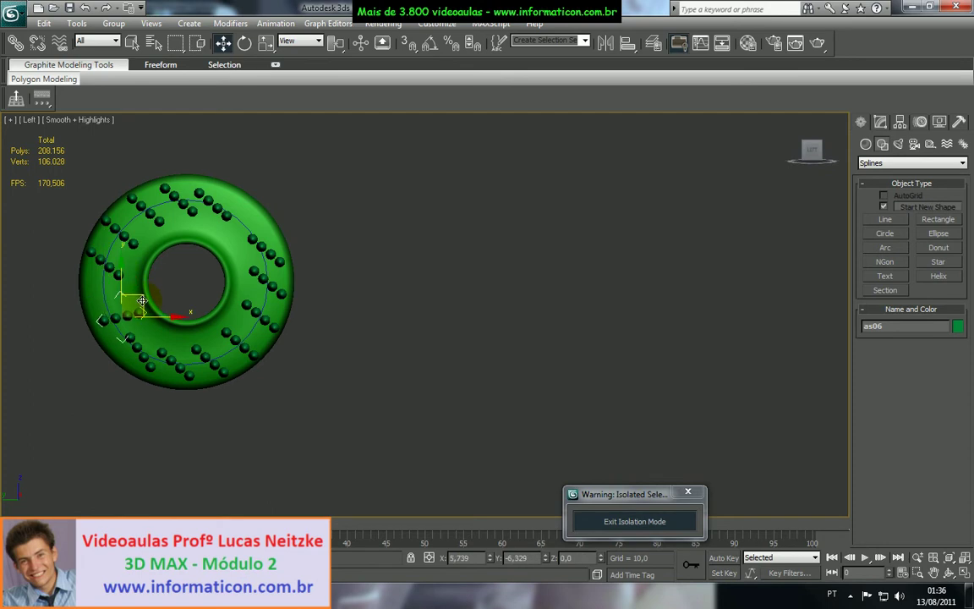
- Rotate row as08 at the disc's lower left to point at the centre hole and shift it up inside the disc's edge
key(e)
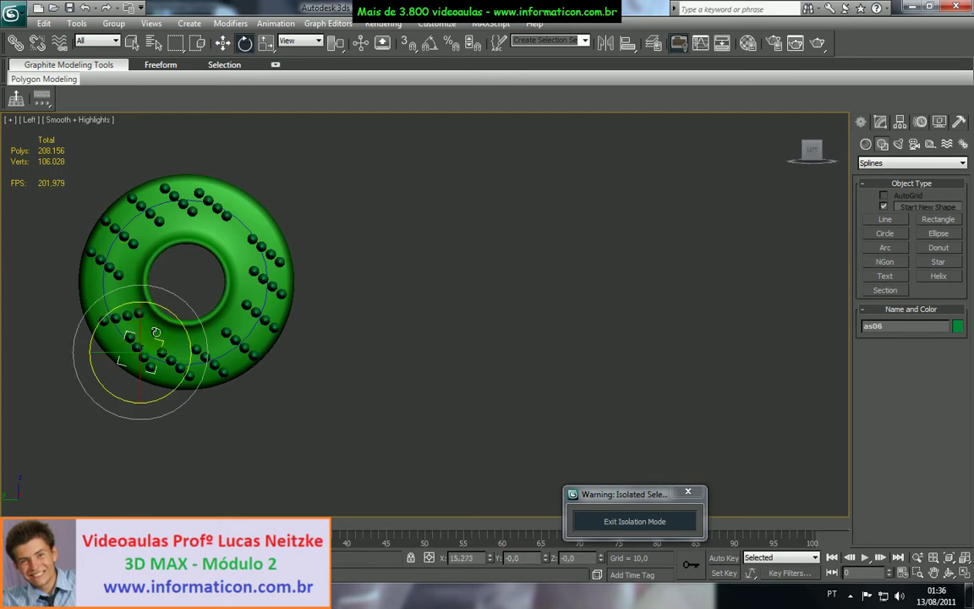
drag(173, 388, 199, 425)
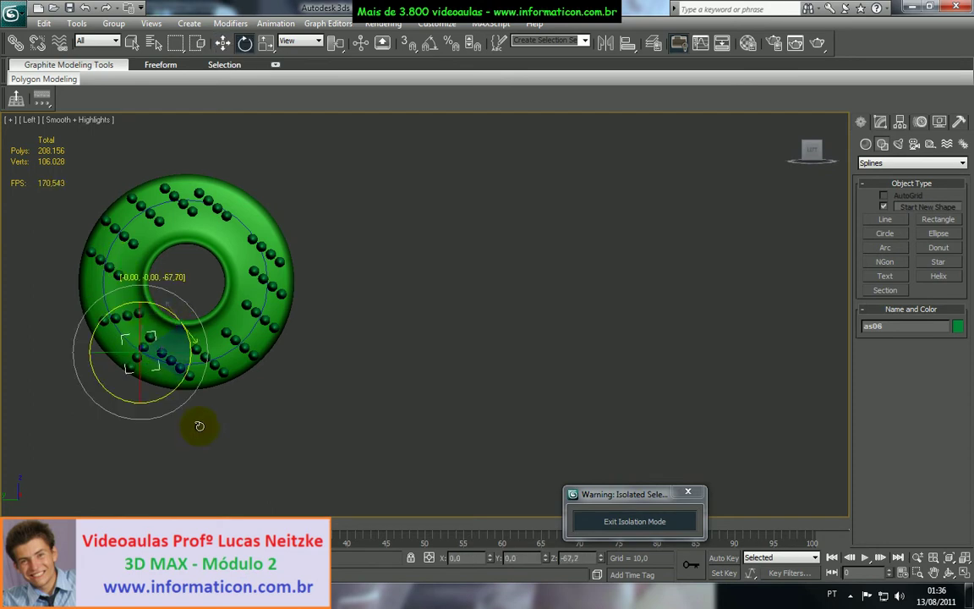
key(w)
drag(164, 330, 217, 411)
- Rotate the bottom row as09 by about -45 degrees until it stands upright and move it slightly toward the centre hole
click(168, 359)
key(e)
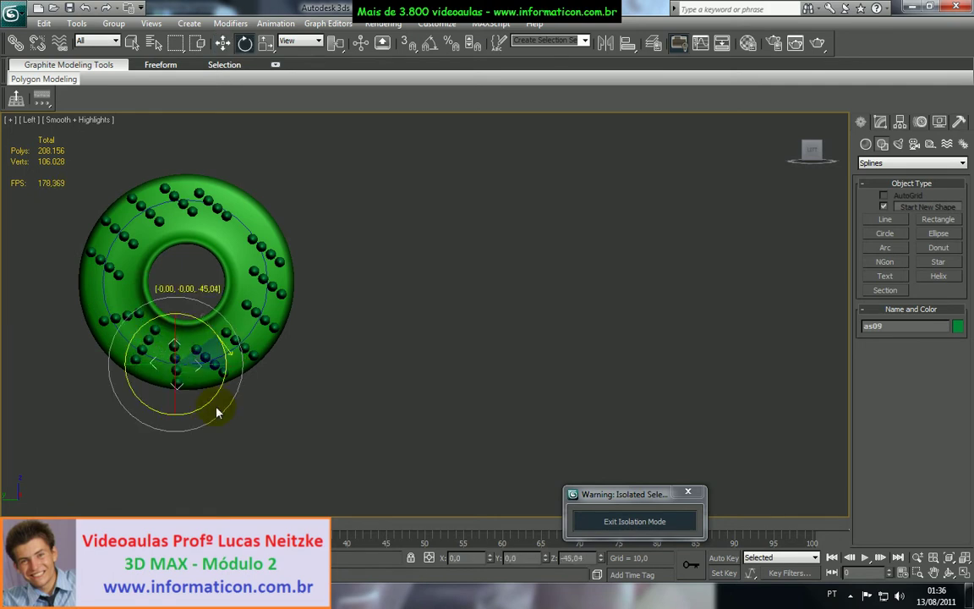
key(w)
drag(197, 342, 257, 324)
- Rotate row as10, just right of the bottom row, toward the disc's centre and shift it slightly inward
click(208, 357)
key(e)
key(w)
click(239, 341)
key(ctrl+z)
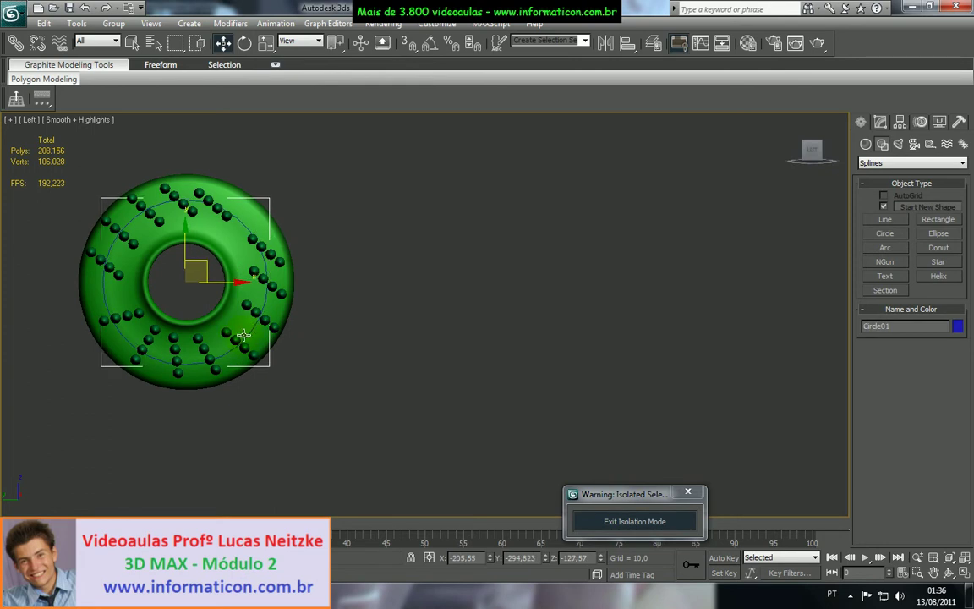
- Shift row as11 at the lower right inward and rotate it toward the centre, and tilt row as06 at the lower left further
click(238, 338)
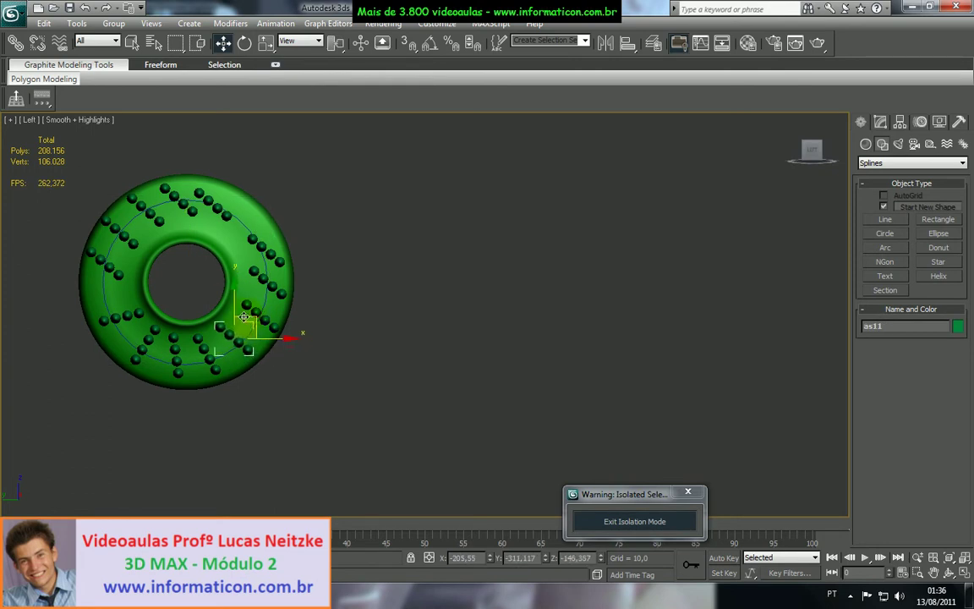
key(e)
click(241, 318)
click(153, 305)
key(w)
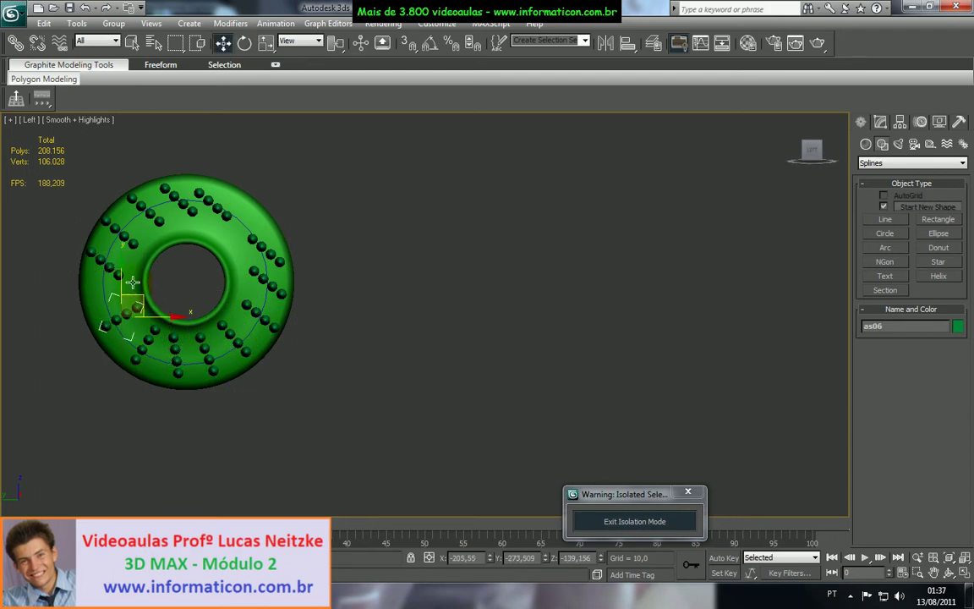
- Rotate row as05 on the disc's left side to nearly horizontal and move it down along the circle
click(118, 274)
click(110, 267)
key(e)
drag(127, 207, 144, 189)
key(w)
drag(128, 241, 133, 275)
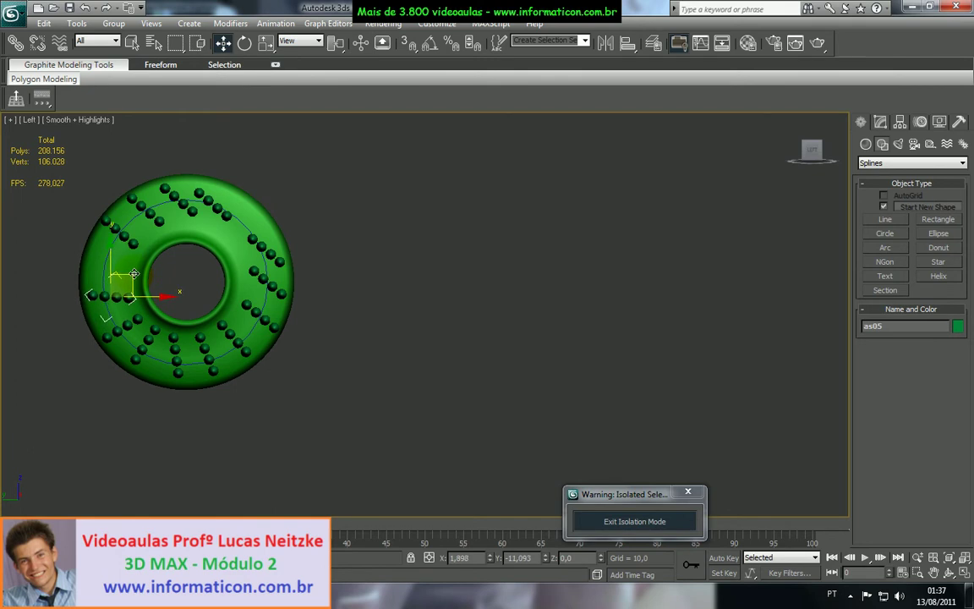
- Move row as04 down along the disc's left side, above row as05, and rotate it slightly toward the centre
click(136, 212)
key(e)
key(w)
drag(142, 209, 137, 245)
key(e)
key(w)
key(e)
key(w)
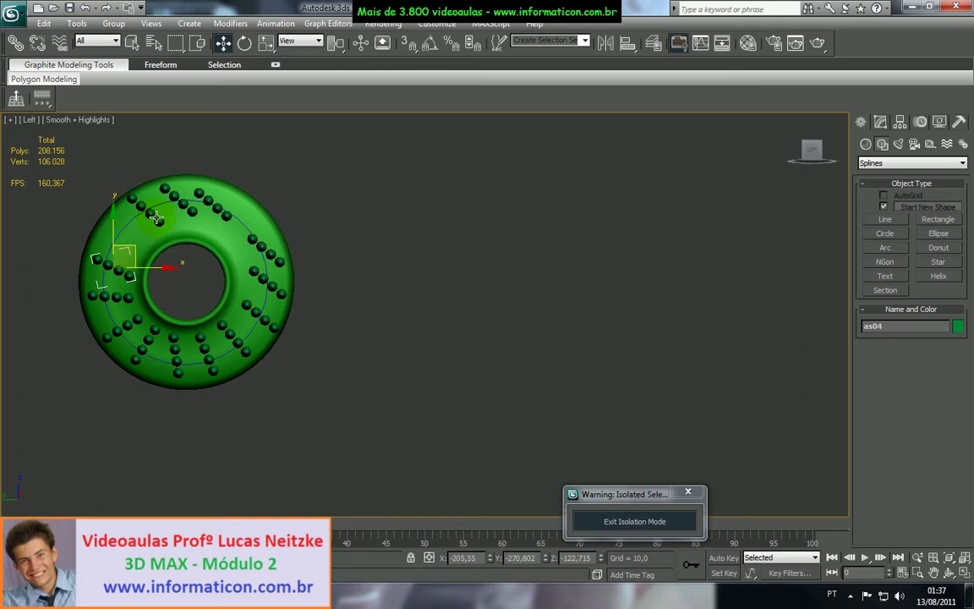
- Move the next two rows down along the disc's upper-left curve and rotate row as02 toward the centre
click(152, 214)
drag(168, 192, 146, 220)
click(183, 204)
drag(192, 187, 169, 198)
key(e)
key(w)
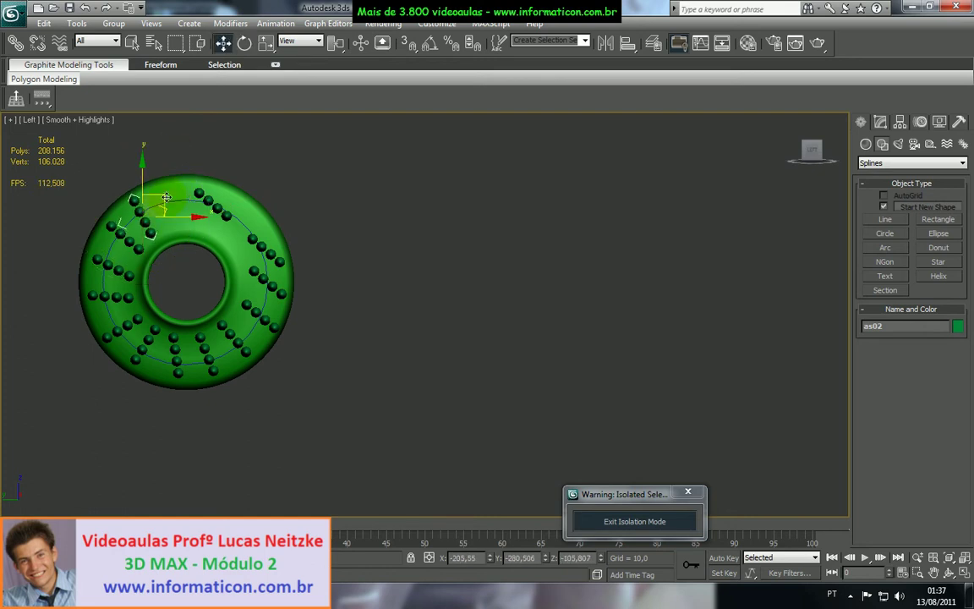
- Fine-tune the rotation of row as05 at the disc's left side so that it points at the centre hole
click(118, 292)
key(e)
drag(146, 265, 117, 278)
key(w)
- Rotate row as01 at the disc's top until it stands nearly upright and move it left along the circle
click(241, 217)
key(e)
drag(245, 183, 243, 260)
key(w)
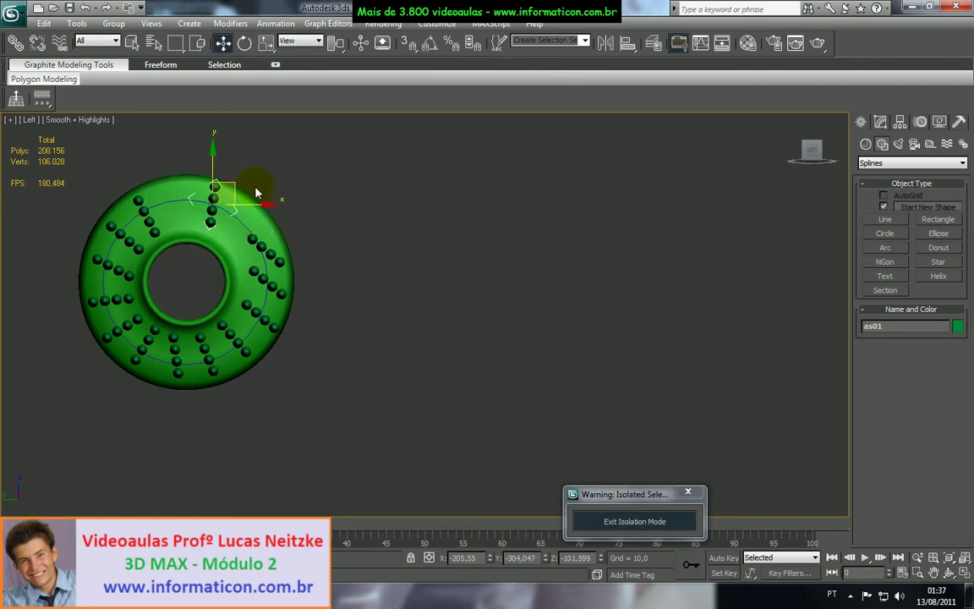
drag(229, 167, 201, 188)
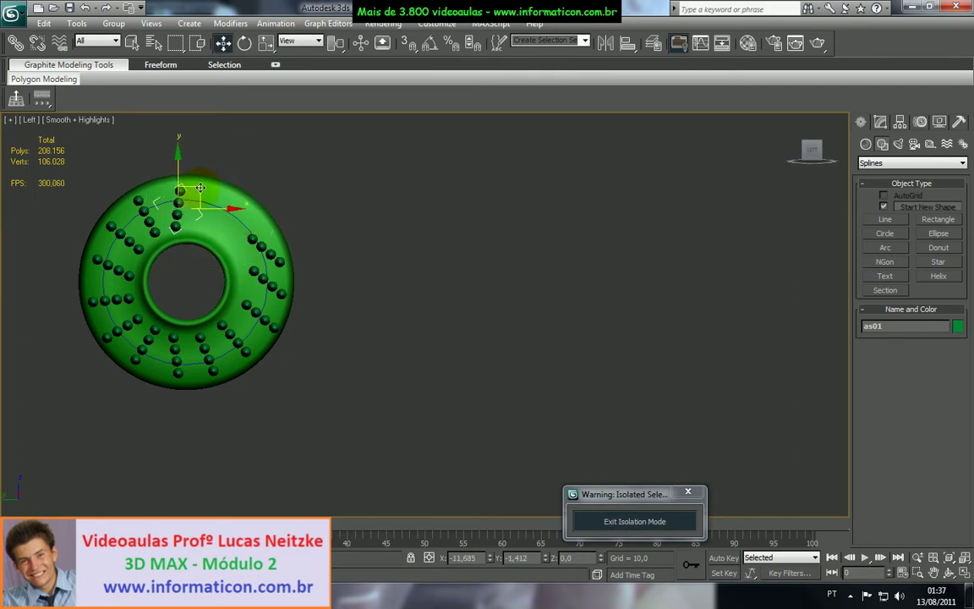
- Rotate row as07 at the disc's upper right to point at the centre and move it next to the top row
click(252, 242)
key(e)
drag(302, 219, 252, 143)
key(w)
drag(283, 230, 229, 169)
key(e)
key(w)
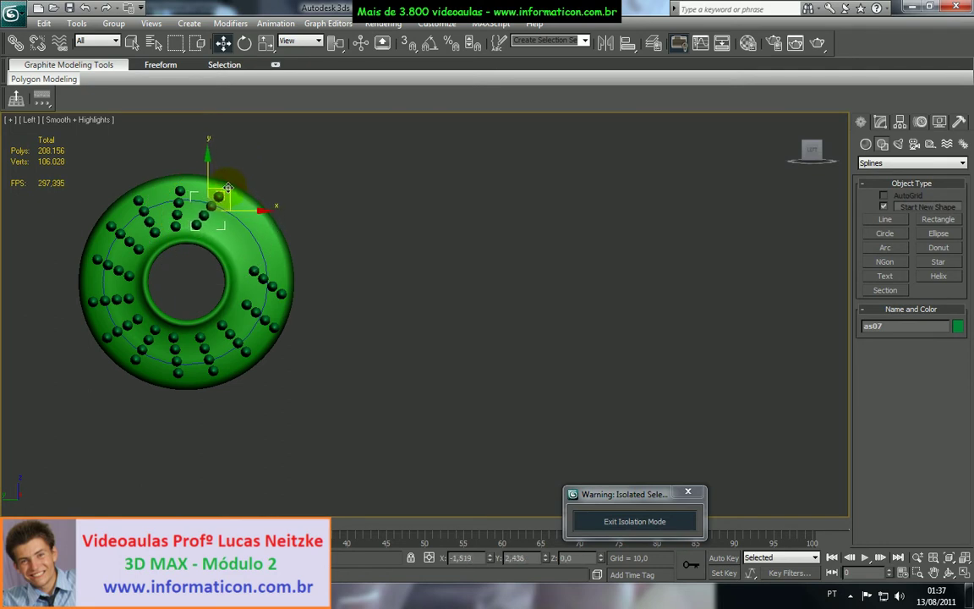
- Nudge the top row as01 into place and fine-tune the rotation of row as07 beside it
click(181, 198)
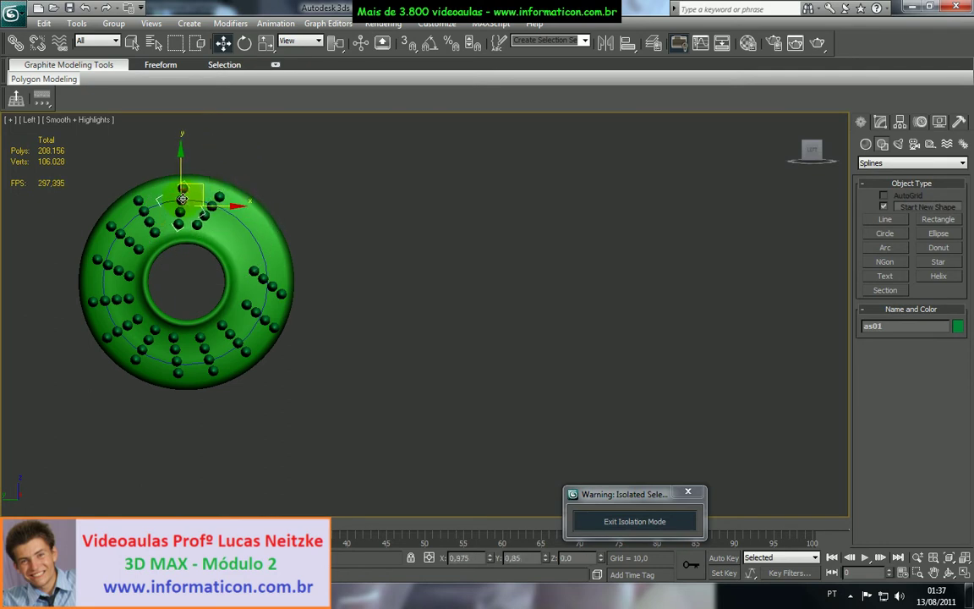
click(200, 205)
key(e)
drag(234, 167, 248, 174)
click(231, 247)
- Rotate the two rows on the disc's right side toward the centre and shift the lower one, as12, slightly inward
click(256, 271)
drag(312, 256, 251, 221)
click(250, 302)
mouse_move(275, 302)
mouse_down()
mouse_move(305, 283)
mouse_move(303, 273)
mouse_move(283, 298)
mouse_up()
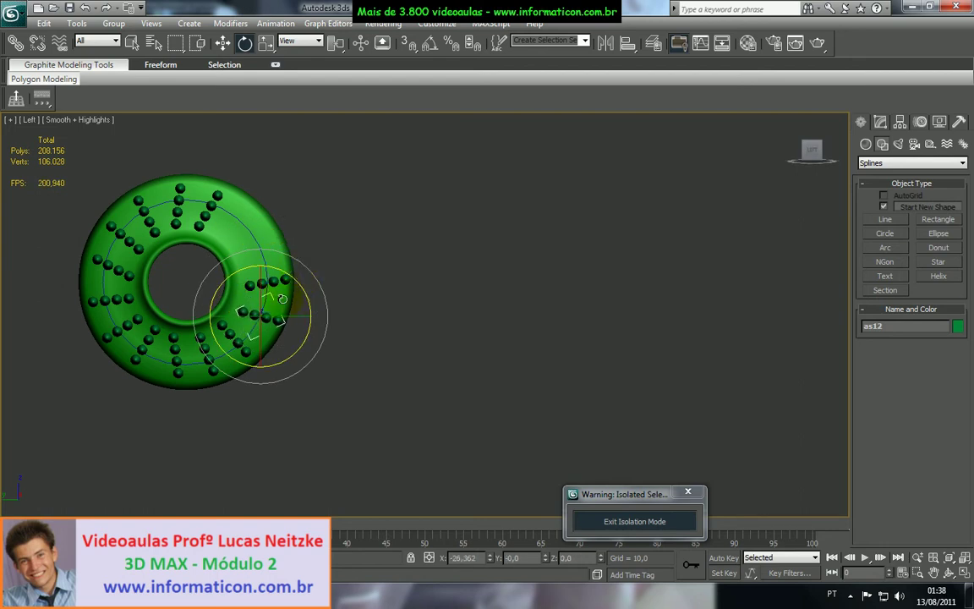
key(w)
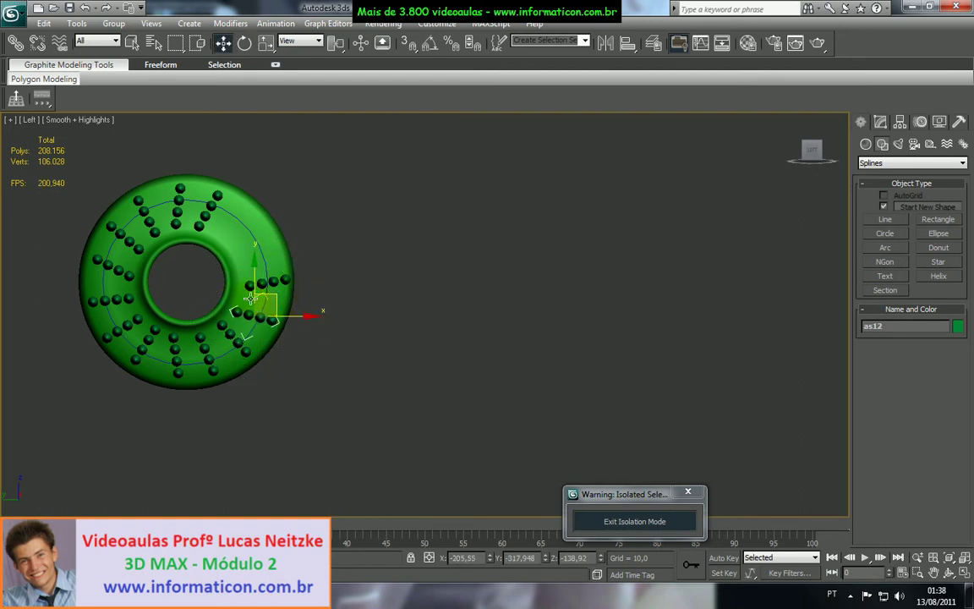
- Nudge the bottom row as09 and its left neighbour as08 outward to even out their positions on the disc
click(178, 353)
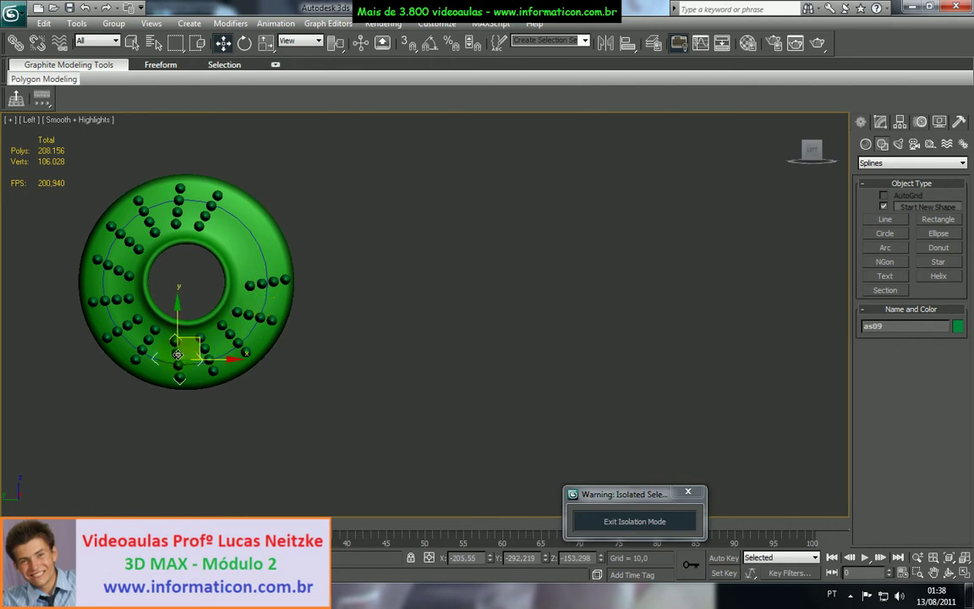
click(150, 345)
click(178, 349)
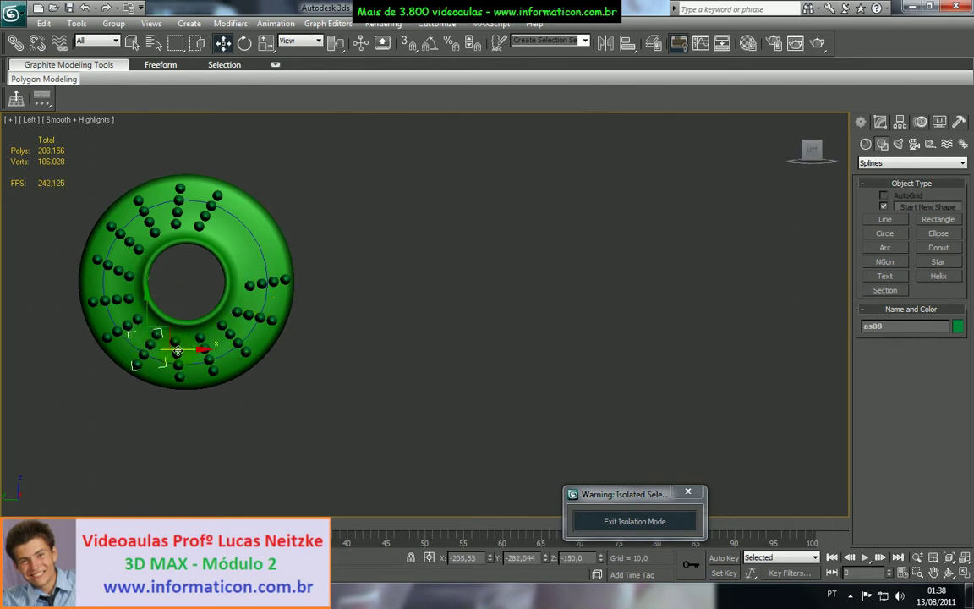
drag(178, 353, 179, 350)
- Fine-tune the rotation of the bottom row as09 so that it stands straight below the centre hole
click(203, 359)
key(e)
click(229, 337)
drag(226, 337, 223, 338)
click(209, 340)
click(179, 355)
drag(224, 335, 229, 342)
key(w)
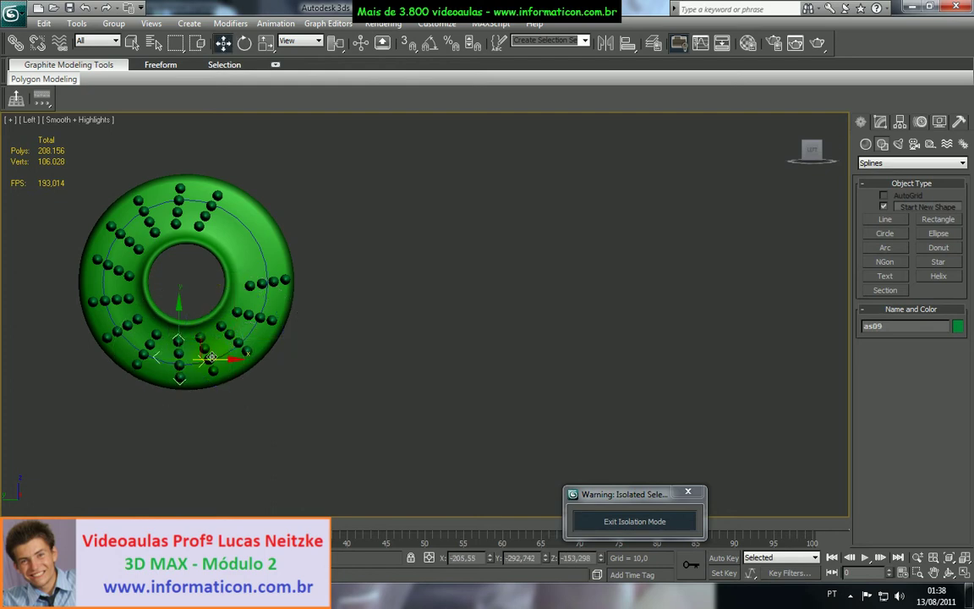
- Nudge row as10 beside the bottom row to match its neighbours and clear the selection
click(209, 358)
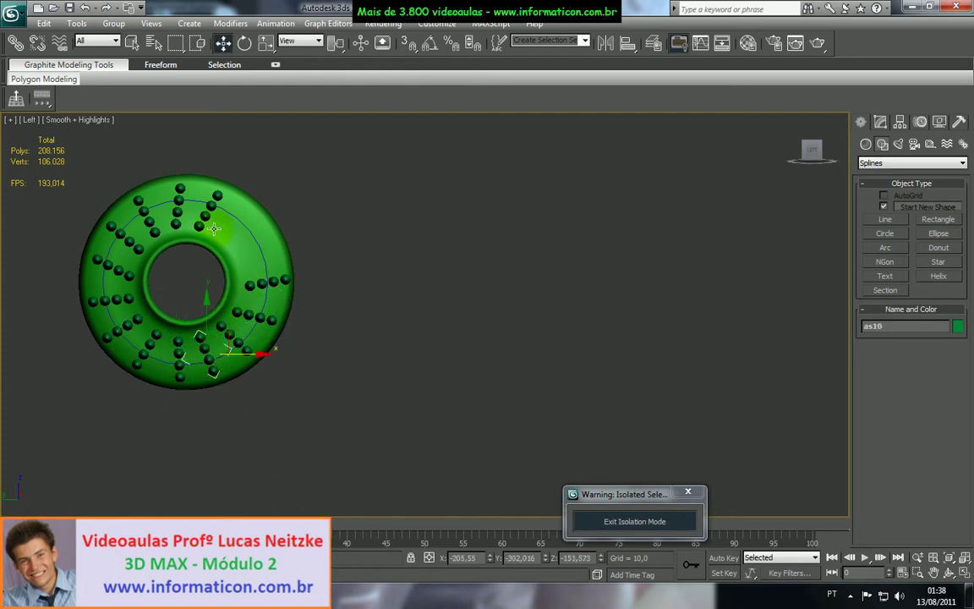
click(193, 224)
key(e)
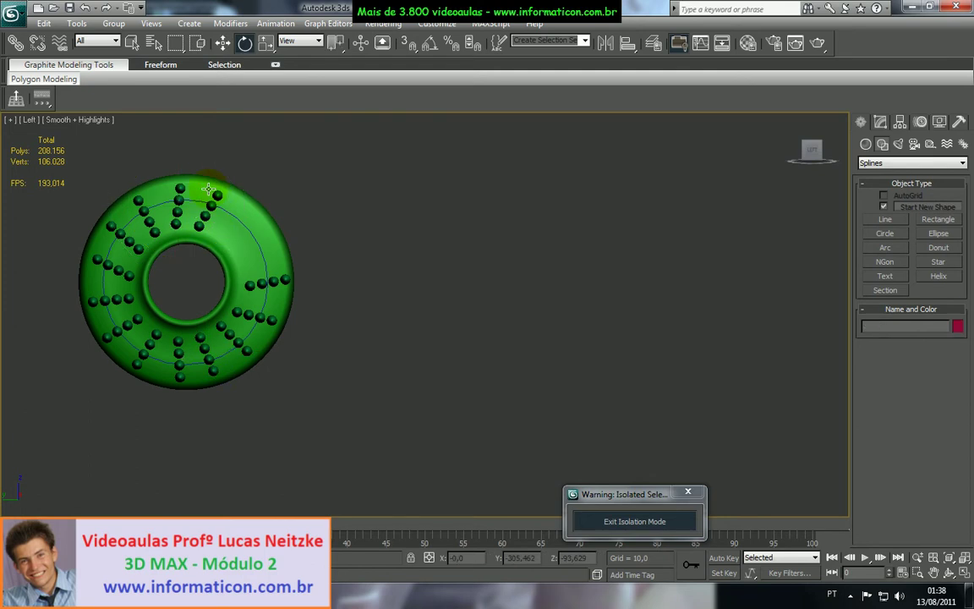
- Straighten the top row as01 and shift row as13 on the disc's right side slightly inward
drag(220, 179, 225, 184)
click(263, 286)
key(w)
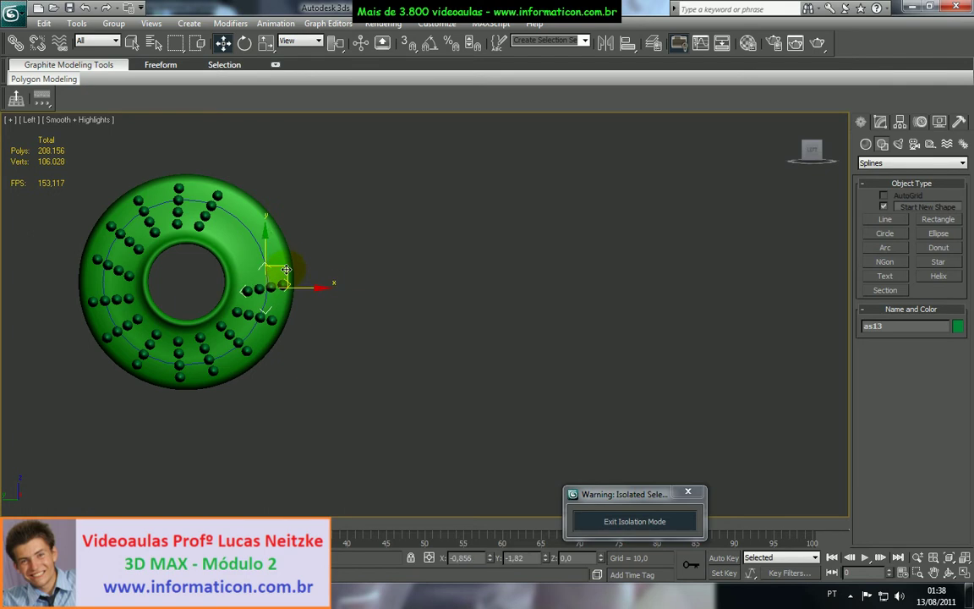
drag(283, 268, 280, 267)
click(241, 311)
key(e)
- Copy row as13 twice up the disc's right side and turn the copies so they point at the centre
click(264, 286)
key(w)
mouse_move(271, 264)
shift+mouse_down()
mouse_move(258, 238)
mouse_move(282, 211)
mouse_move(271, 238)
mouse_move(260, 213)
mouse_move(278, 187)
mouse_move(268, 181)
shift+mouse_up()
click(468, 349)
key(e)
key(w)
click(489, 350)
key(e)
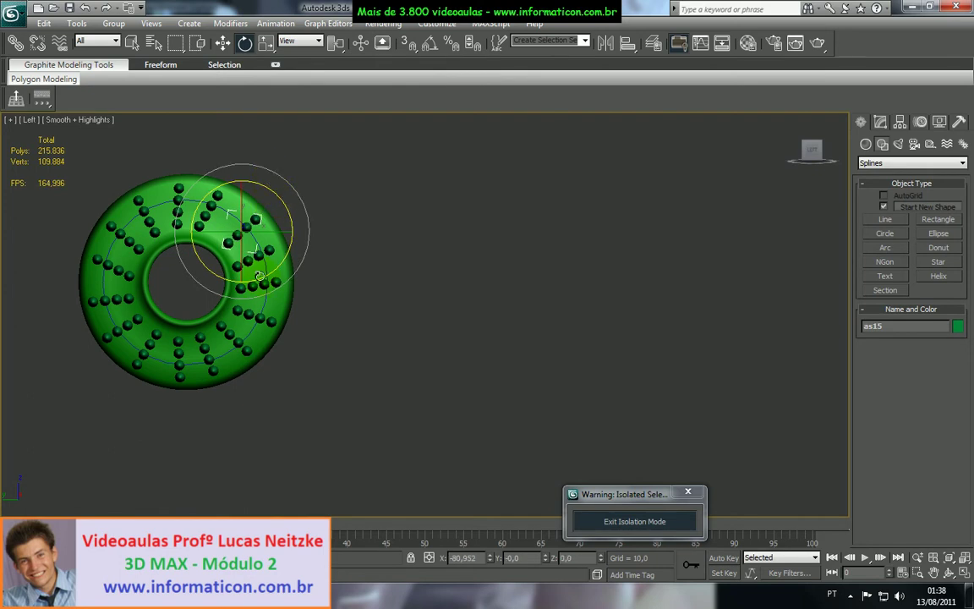
- Move row as07 outward to the right to open a gap beside the top row as01
key(w)
click(211, 215)
drag(210, 215, 211, 214)
click(179, 210)
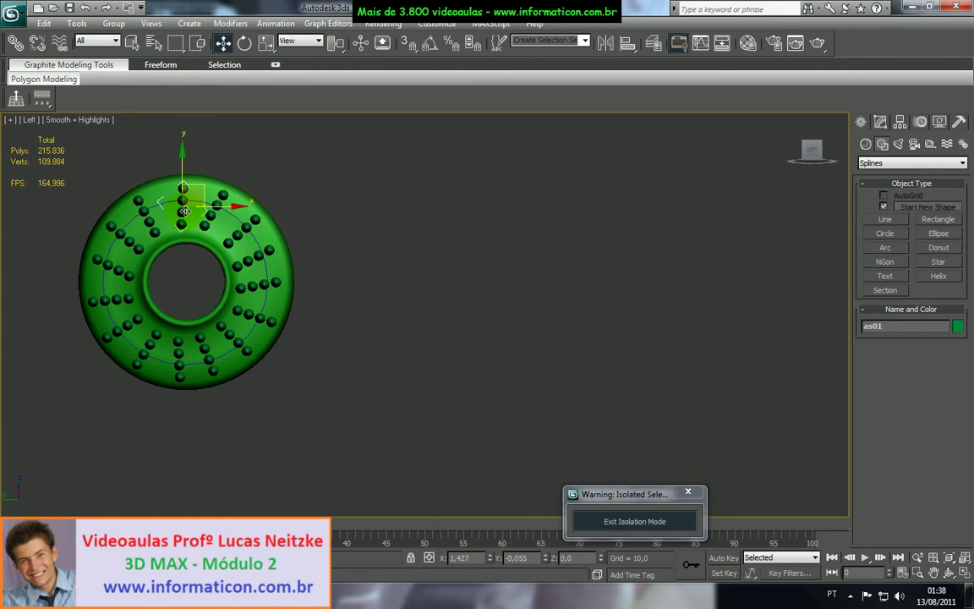
mouse_move(211, 217)
mouse_down()
mouse_move(218, 220)
mouse_move(176, 212)
mouse_move(225, 208)
mouse_up()
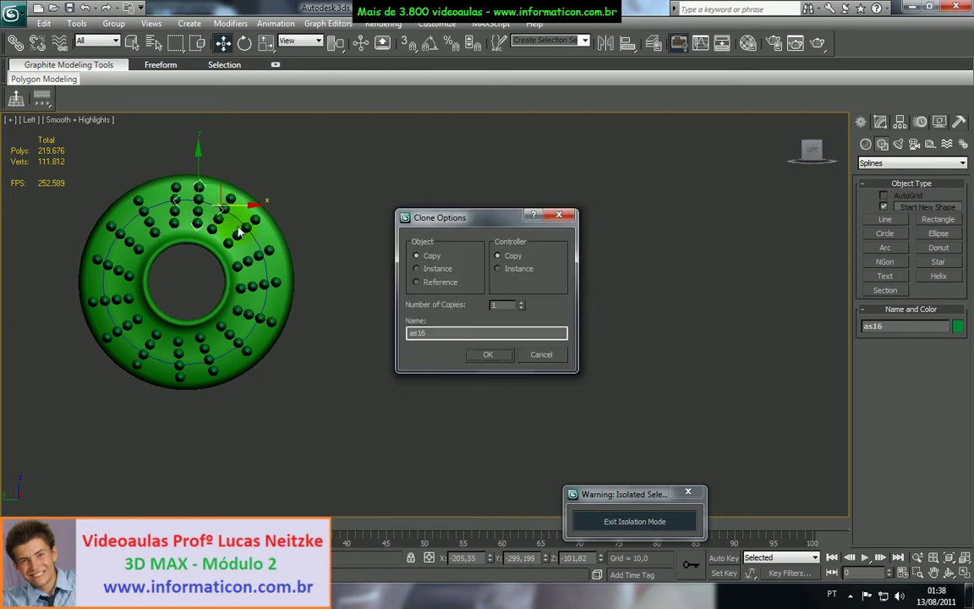
- Place a single copy of the top row in the gap beside it and rotate it toward the disc's centre
click(448, 348)
key(e)
click(247, 187)
click(198, 199)
drag(241, 176, 192, 160)
- Shift the top row as01 slightly left to even out its spacing from the new neighbouring row
click(175, 200)
key(w)
drag(204, 204, 200, 202)
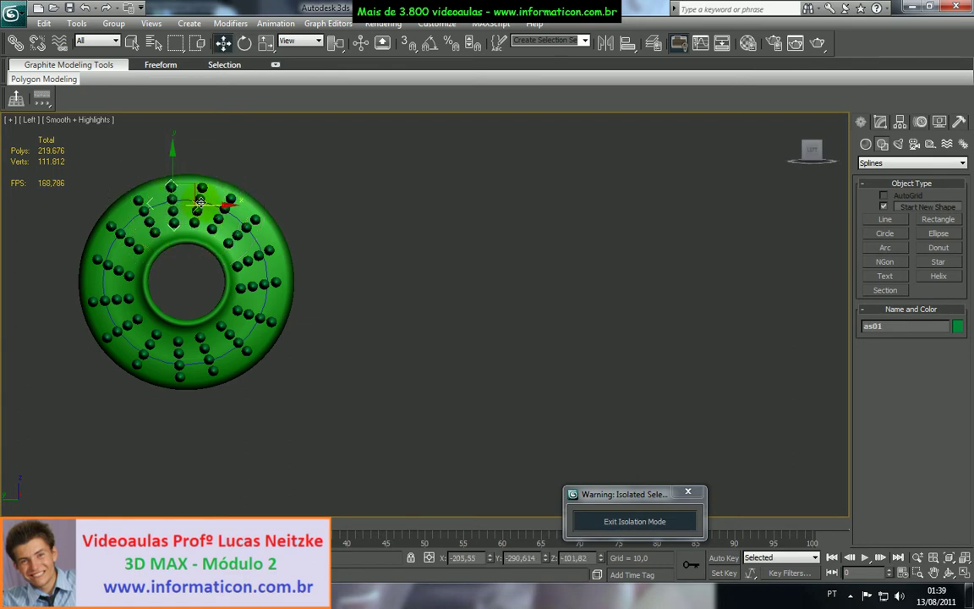
- Rotate row as15 toward the disc's centre and nudge row as07 outward to even out the spacing
click(245, 227)
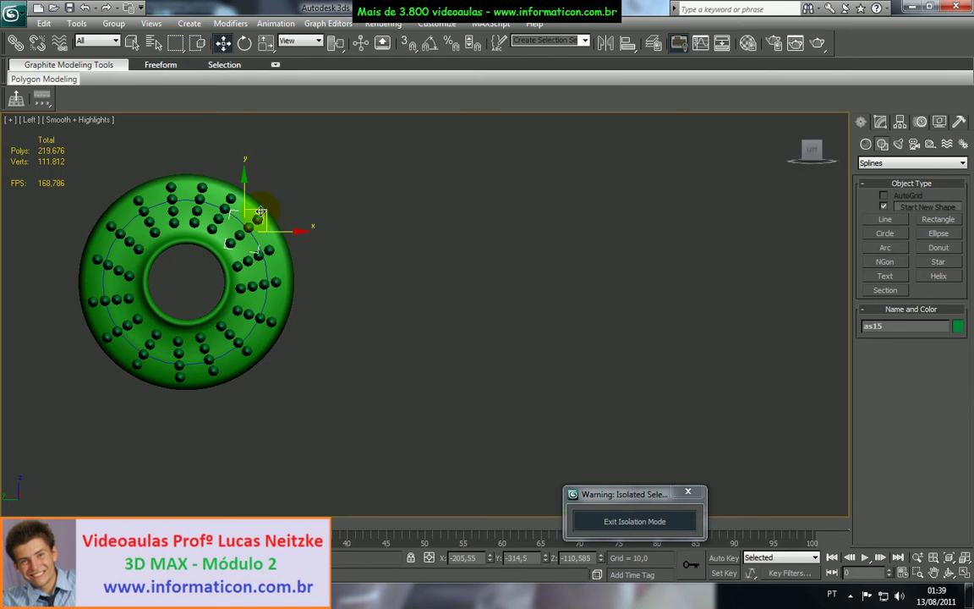
key(e)
drag(285, 208, 247, 195)
click(224, 211)
key(w)
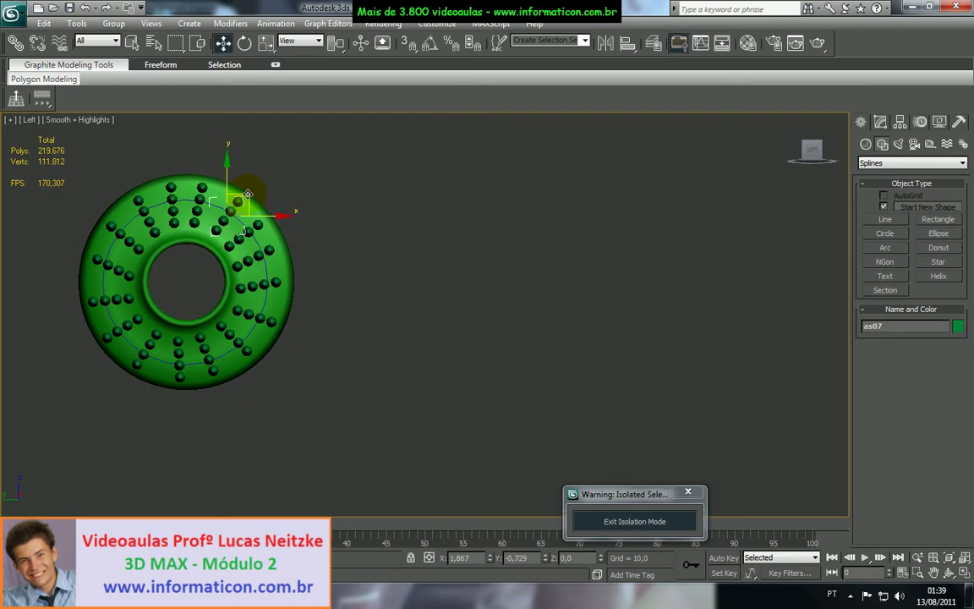
- Exit isolation mode, check the sphere rows against the wheel at an angle, and select row as15
click(687, 497)
scroll(430, 372, down, 3)
scroll(430, 372, up, 2)
alt+middle_drag(414, 365, 329, 383)
key(z)
scroll(433, 341, down, 4)
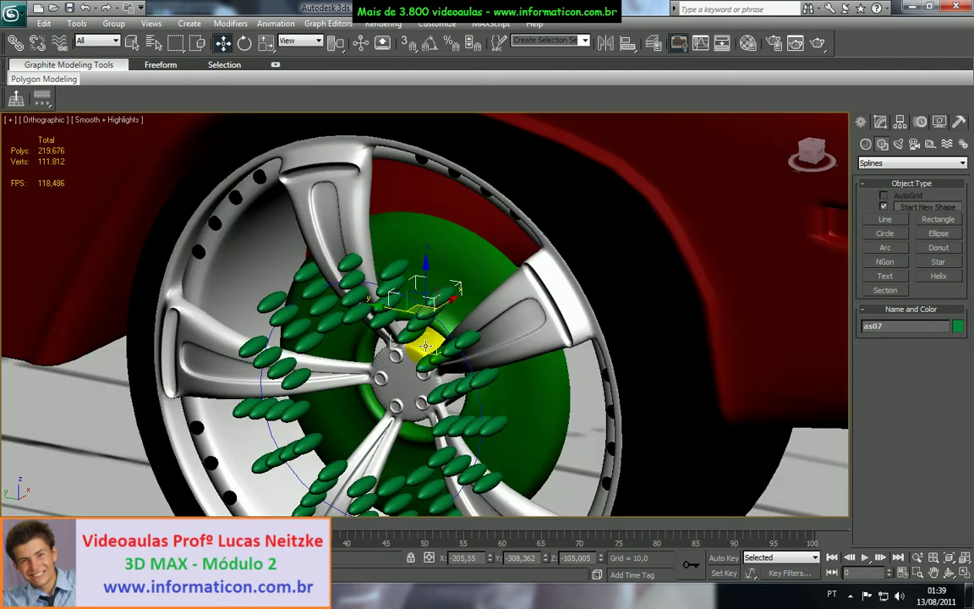
click(441, 328)
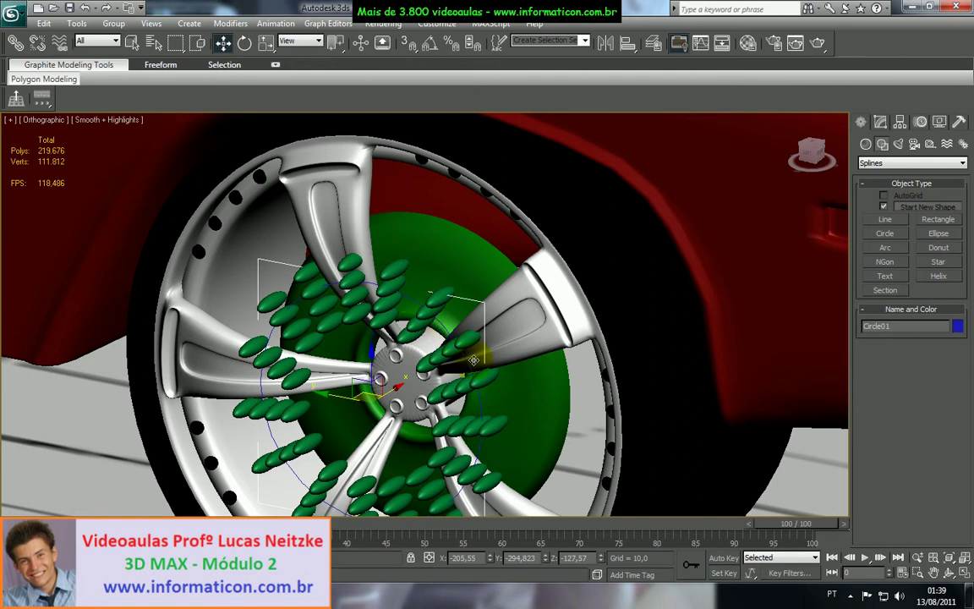
click(461, 345)
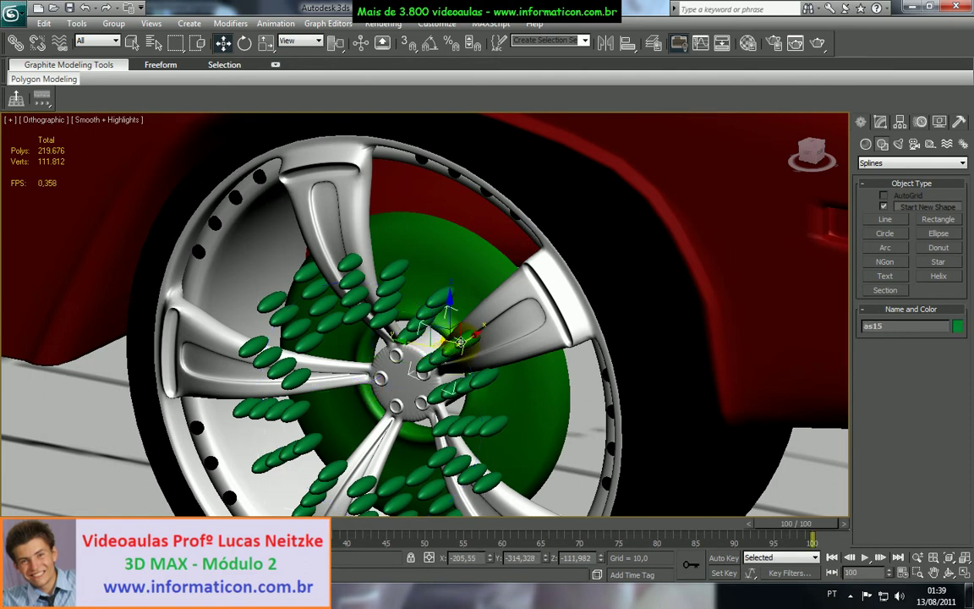
- Select all the sphere rows from the Top view and isolate them together with the brake disc
scroll(461, 344, down, 2)
mouse_move(464, 359)
alt+middle_down()
mouse_move(429, 374)
mouse_move(470, 369)
alt+middle_up()
key(t)
scroll(443, 370, down, 5)
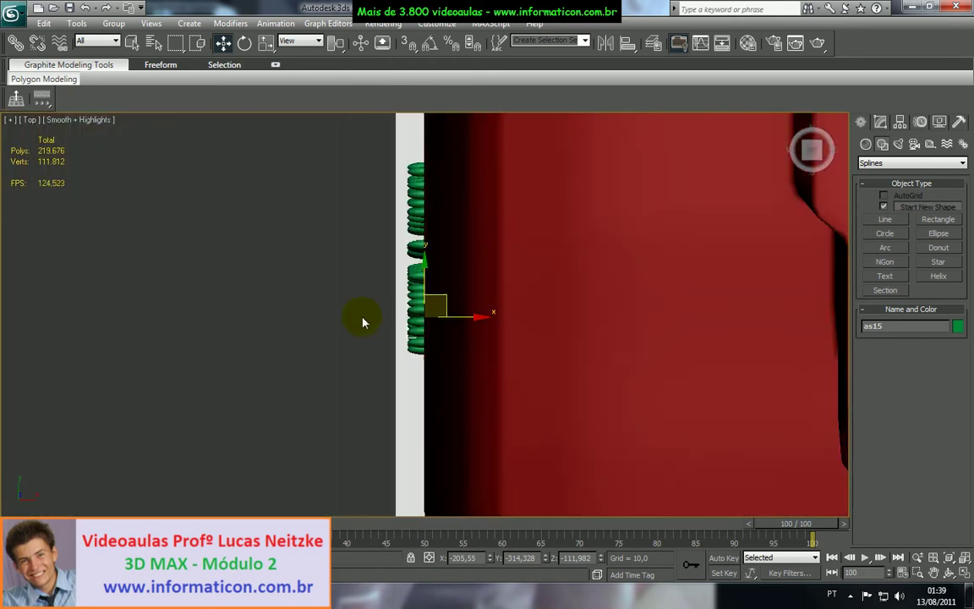
middle_drag(361, 209, 319, 218)
drag(315, 203, 390, 466)
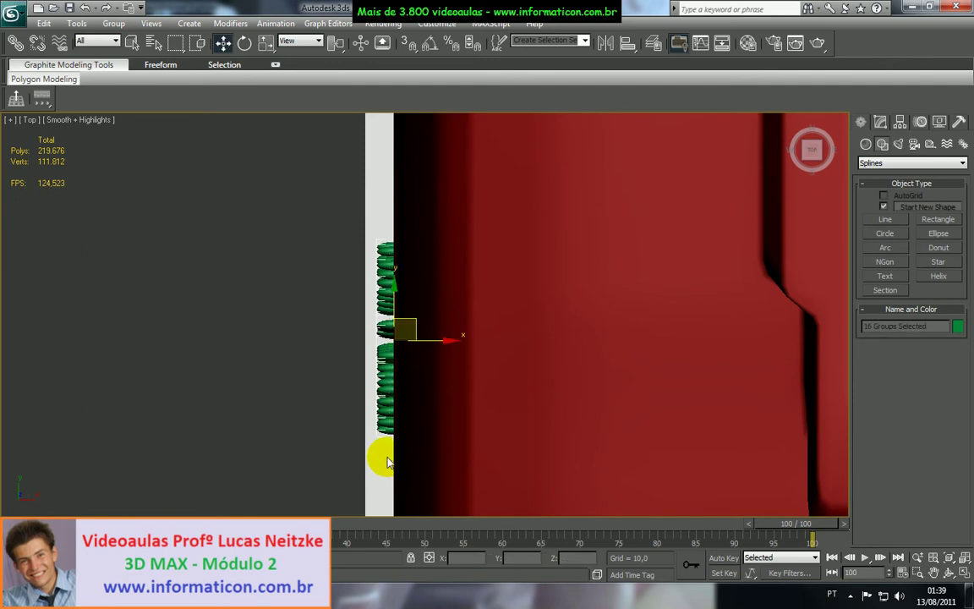
key(p)
key(z)
scroll(385, 445, down, 3)
alt+middle_drag(386, 442, 437, 348)
scroll(474, 326, up, 5)
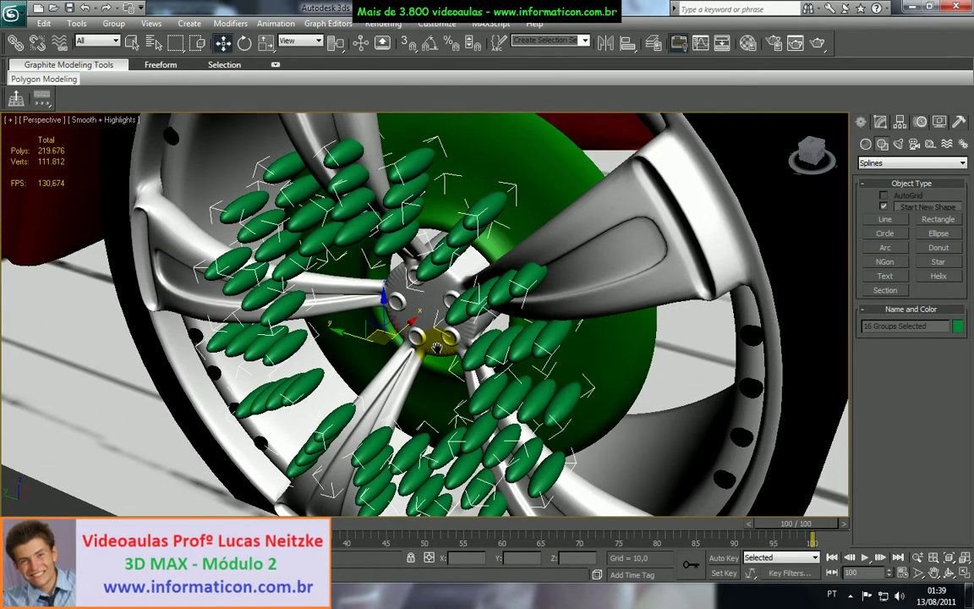
scroll(438, 347, down, 4)
key(alt+q)
click(477, 262)
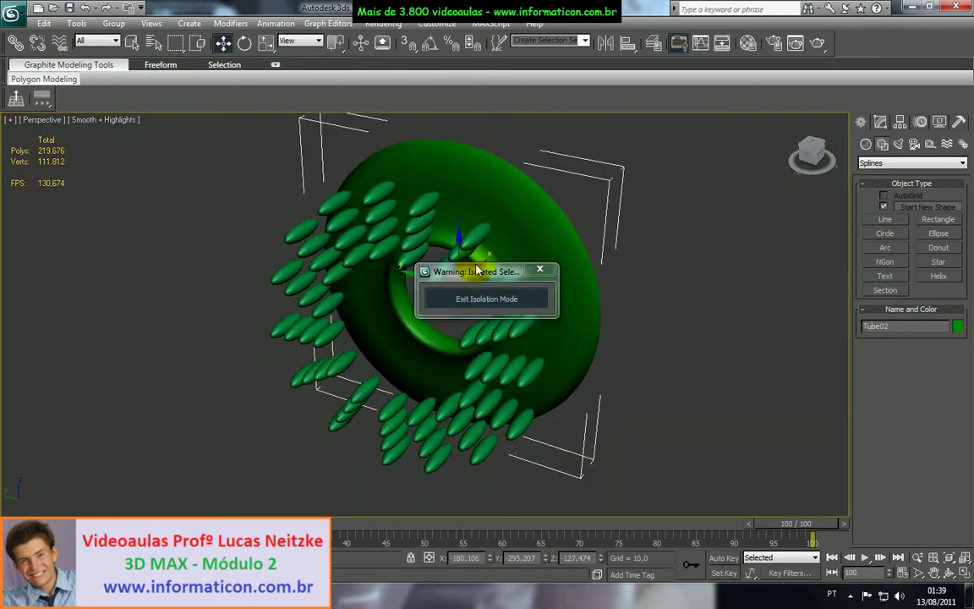
drag(474, 272, 75, 459)
- Select all the sphere rows and move them into the disc's body, viewing the disc from the front
click(279, 324)
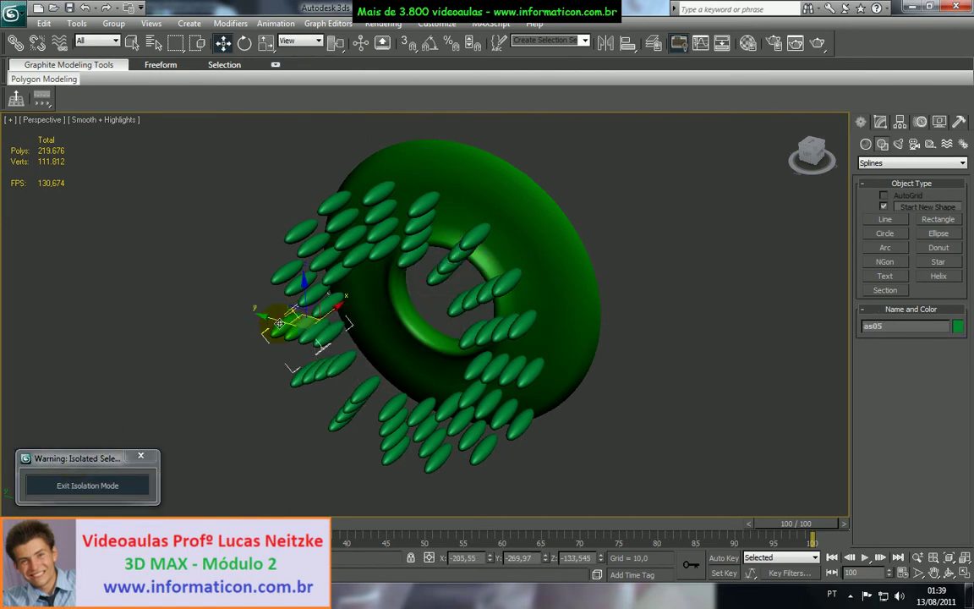
mouse_move(438, 242)
alt+middle_down()
mouse_move(498, 270)
mouse_move(448, 248)
alt+middle_up()
drag(347, 151, 407, 501)
mouse_move(449, 373)
alt+middle_down()
mouse_move(464, 323)
mouse_move(526, 284)
mouse_move(609, 271)
mouse_move(628, 253)
alt+middle_up()
- Start a ProBoolean subtraction on disc Tube02 and cut out the rows from the right side up to row as07
click(583, 253)
click(492, 241)
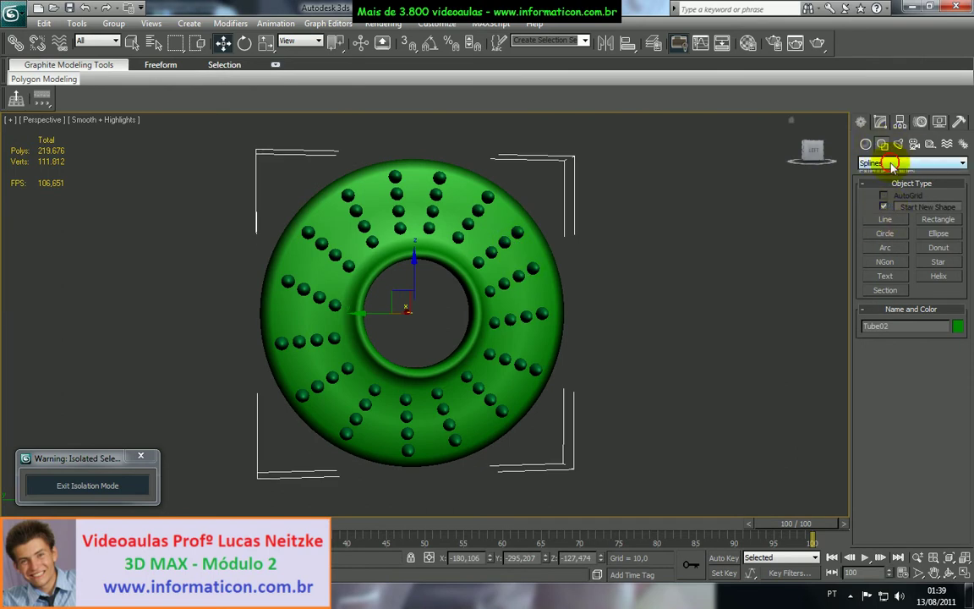
click(866, 144)
click(867, 164)
click(880, 195)
click(884, 279)
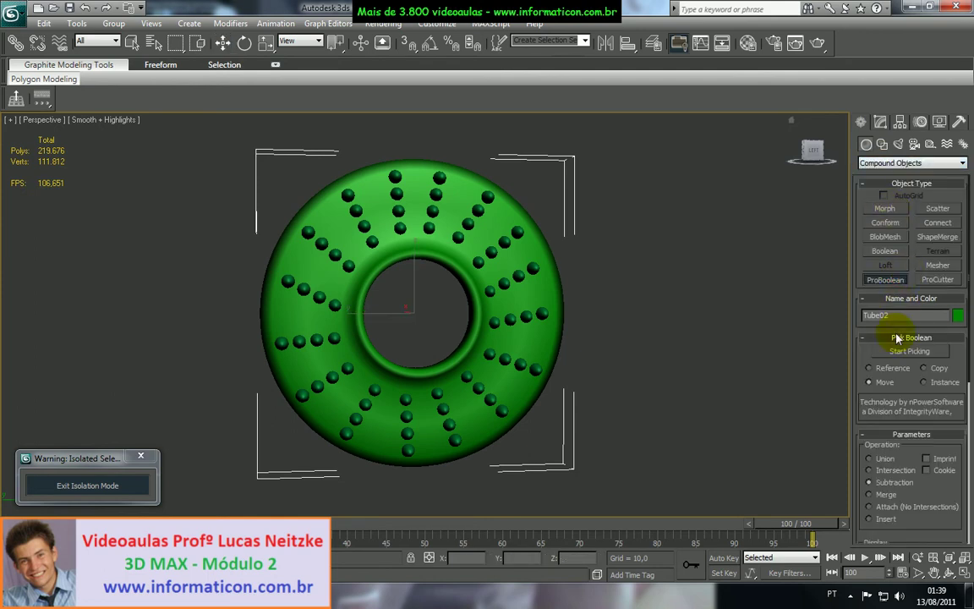
click(542, 314)
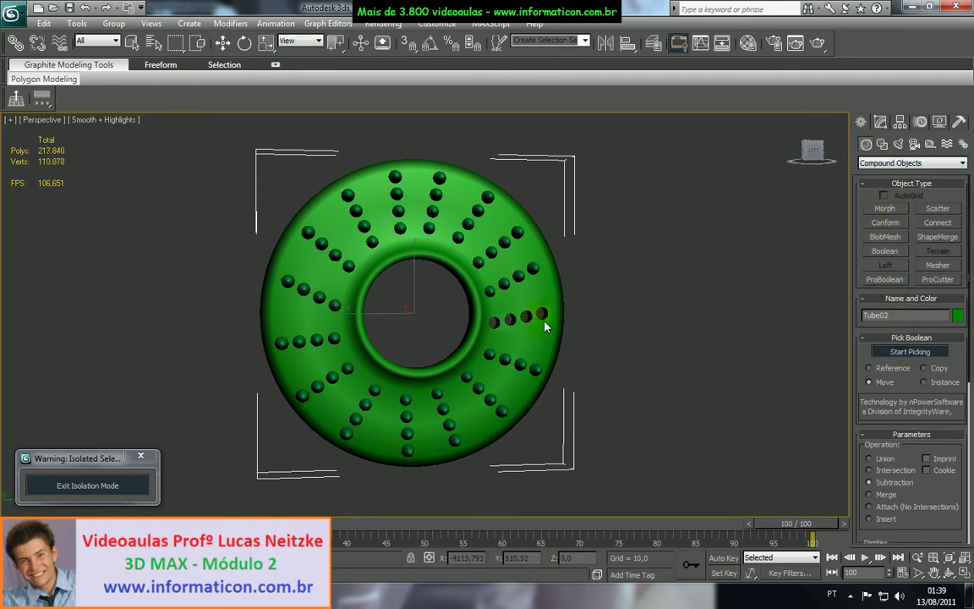
click(531, 269)
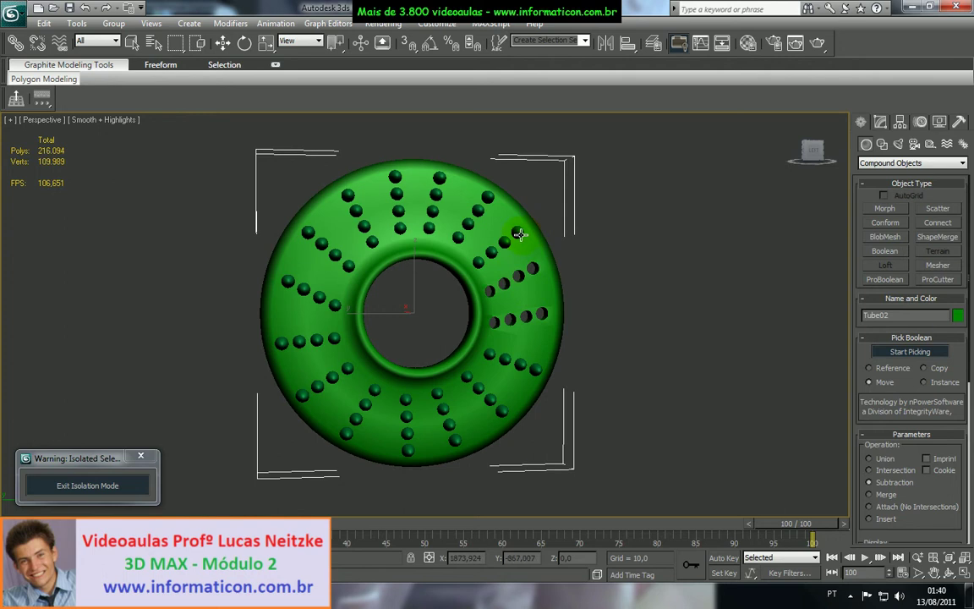
click(486, 199)
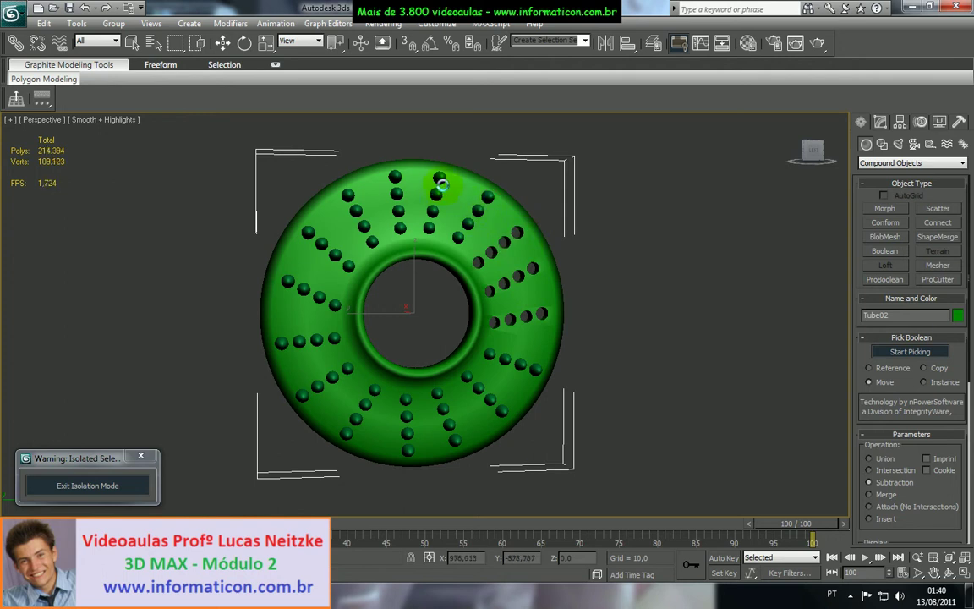
- Subtract the top row as01 and the upper-left rows from the disc, and save the scene
click(395, 177)
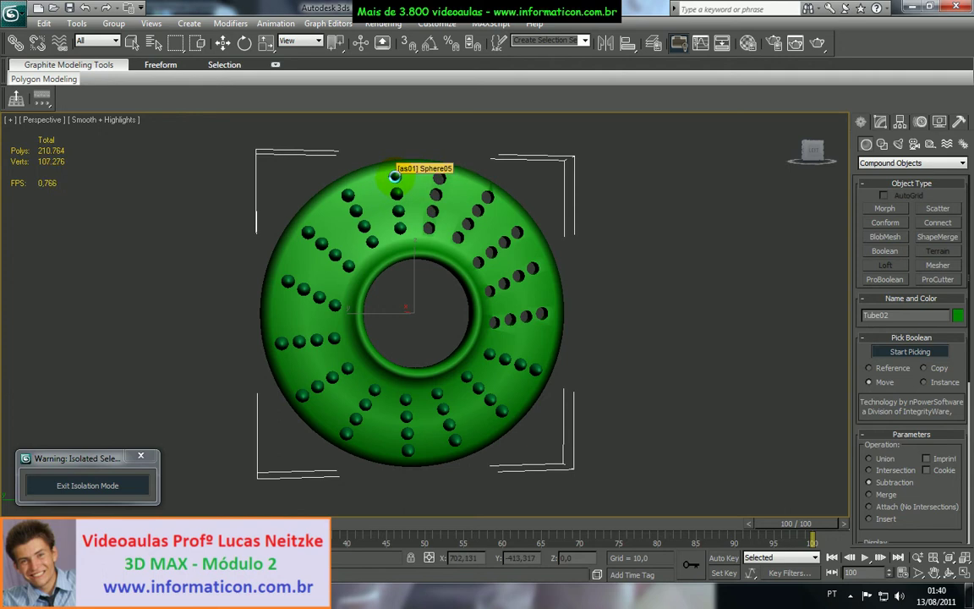
click(346, 195)
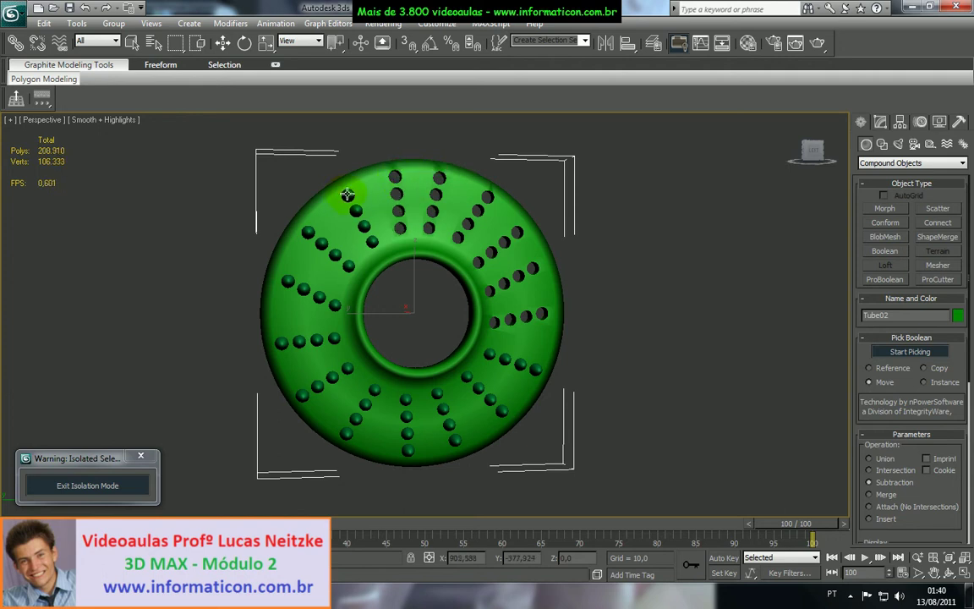
click(309, 233)
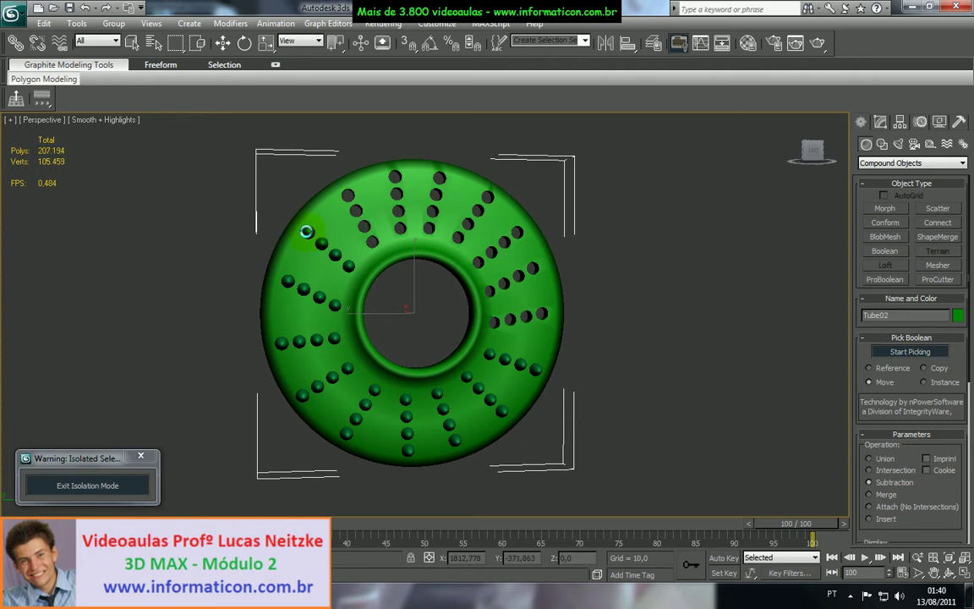
click(287, 281)
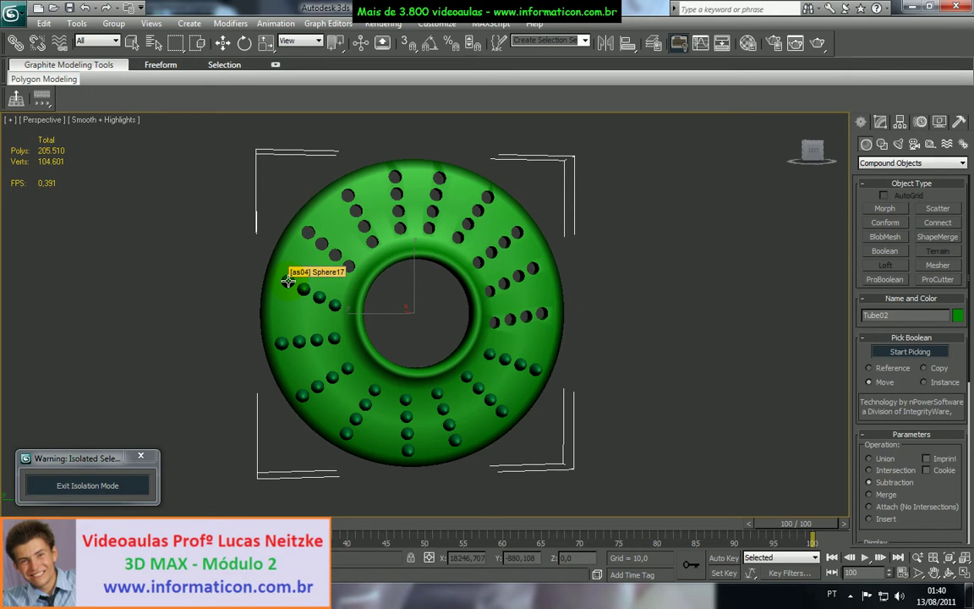
click(12, 13)
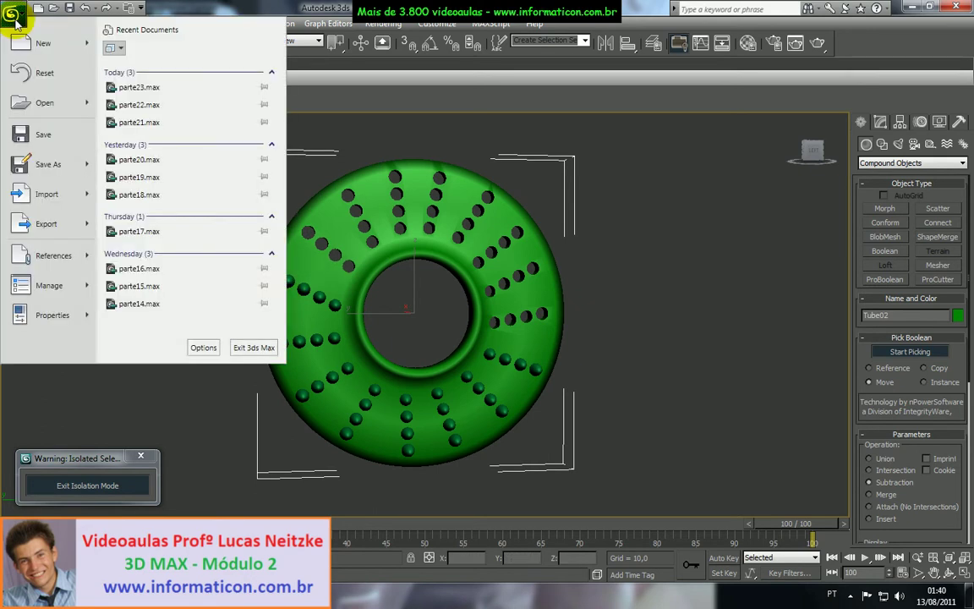
click(56, 144)
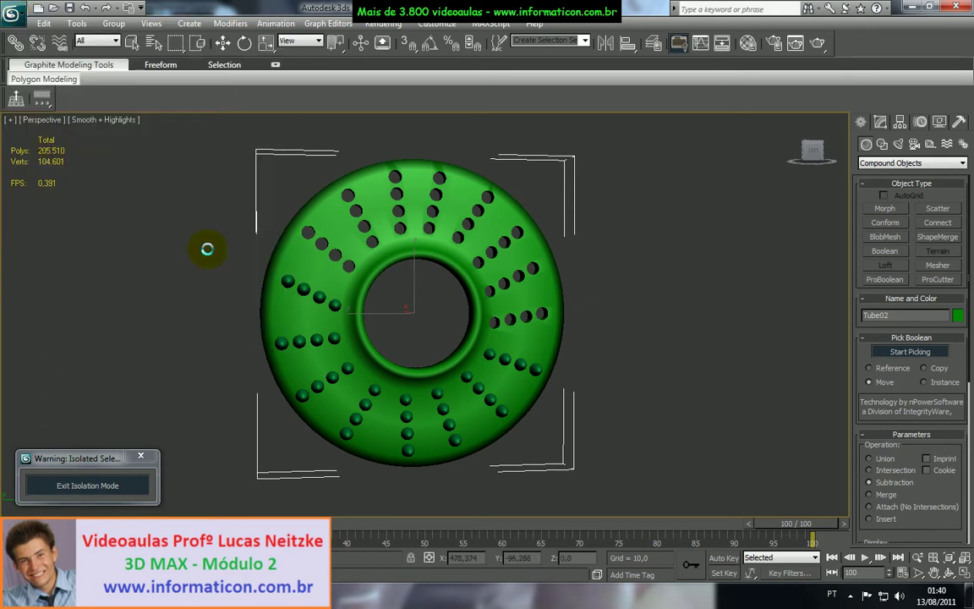
- Subtract the rows from as04 on the left side through as10, just past the bottom row, from the disc
click(299, 295)
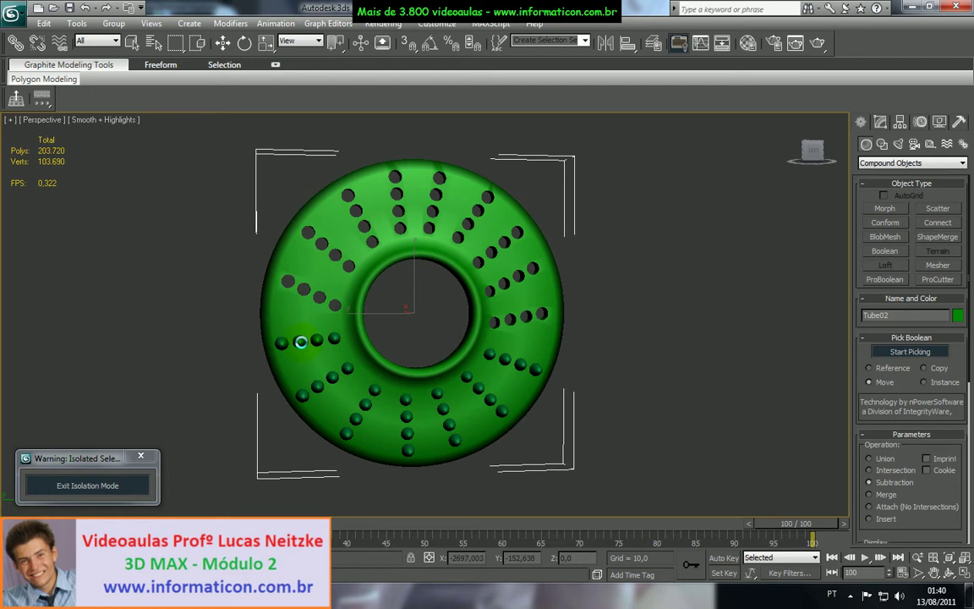
click(333, 377)
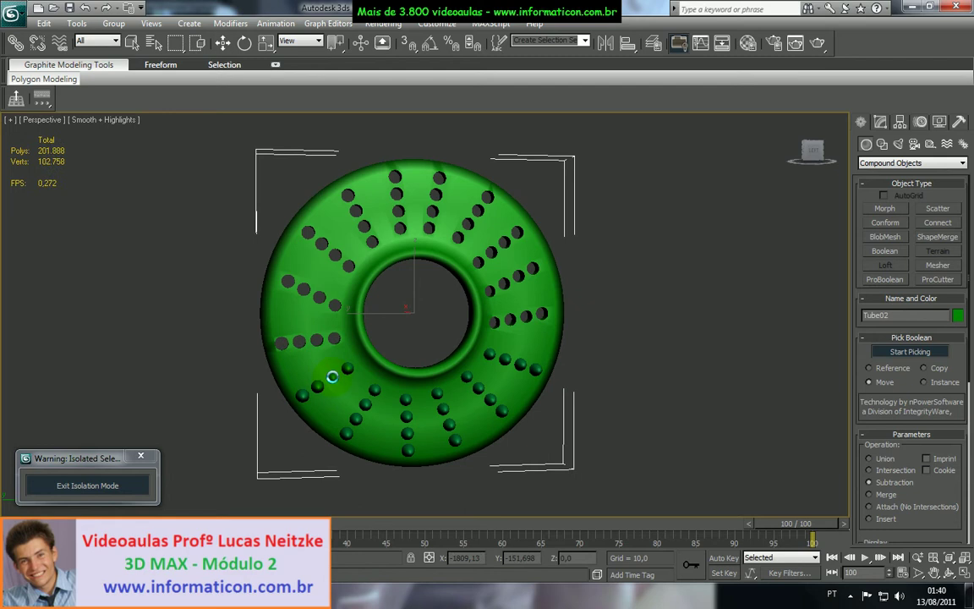
click(366, 406)
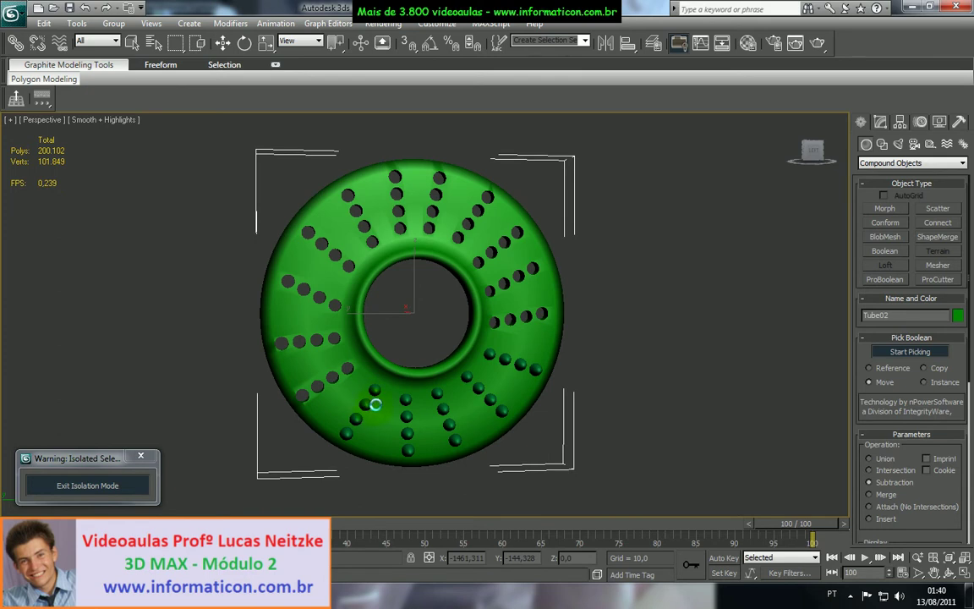
click(375, 391)
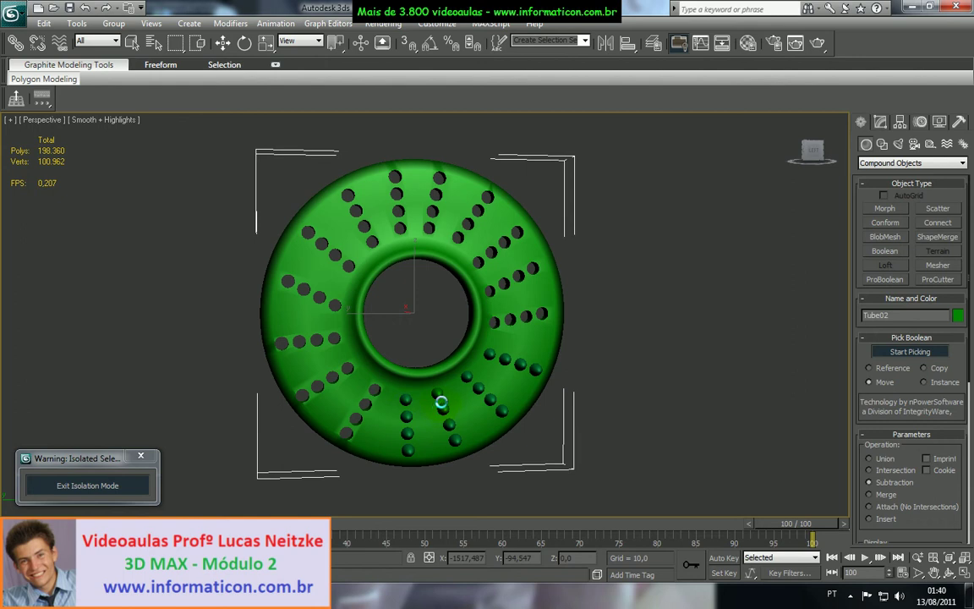
click(438, 396)
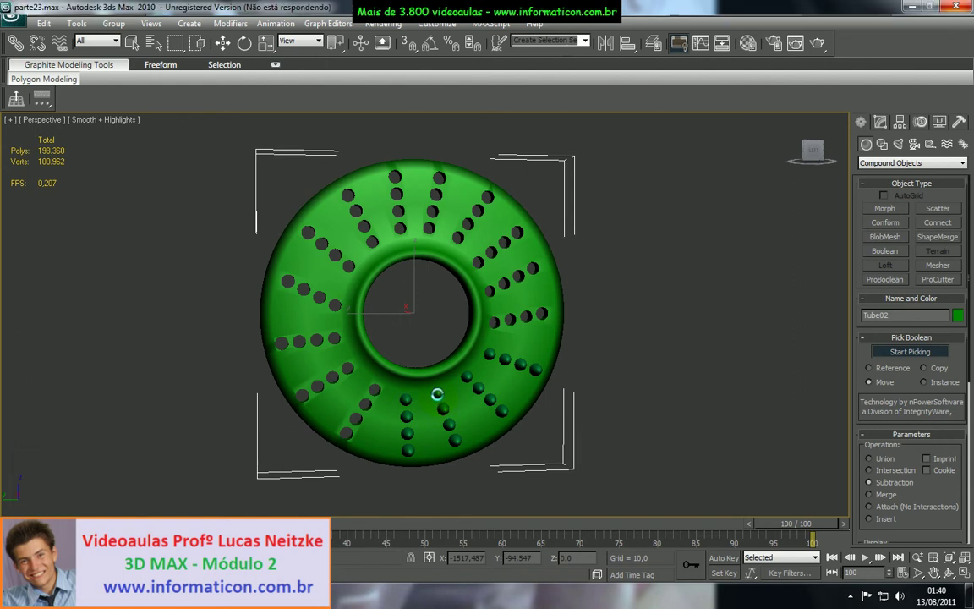
click(438, 395)
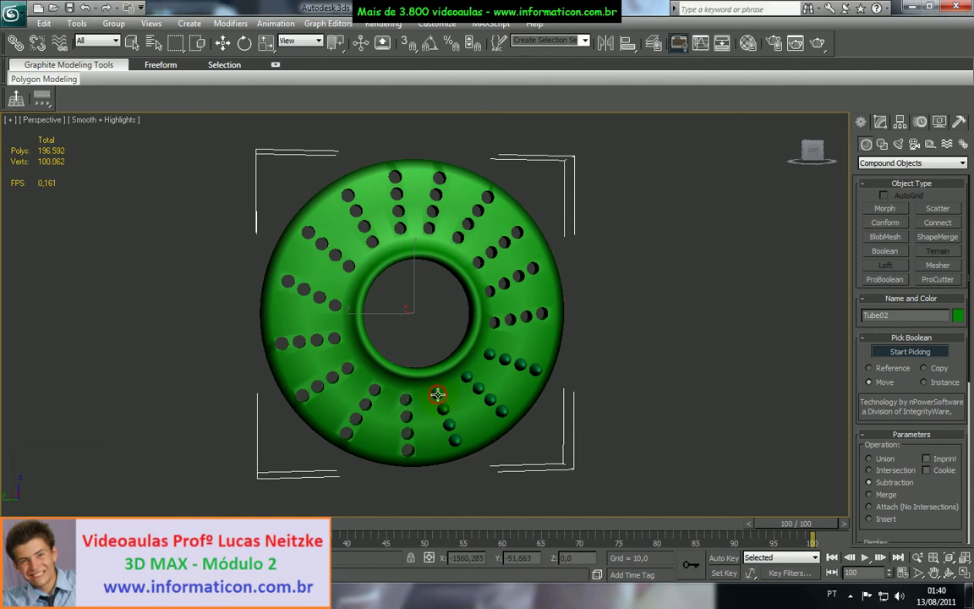
click(850, 596)
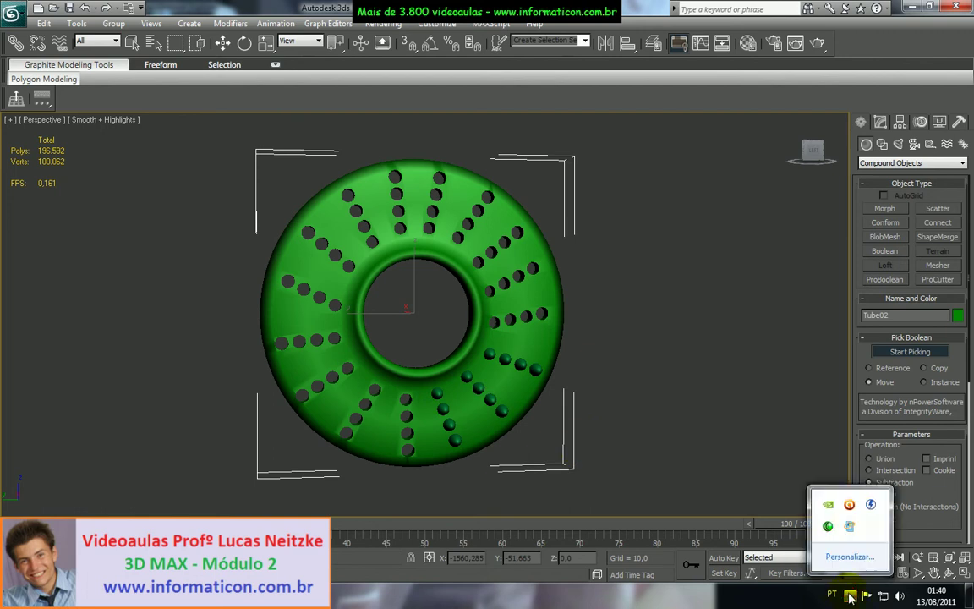
click(851, 597)
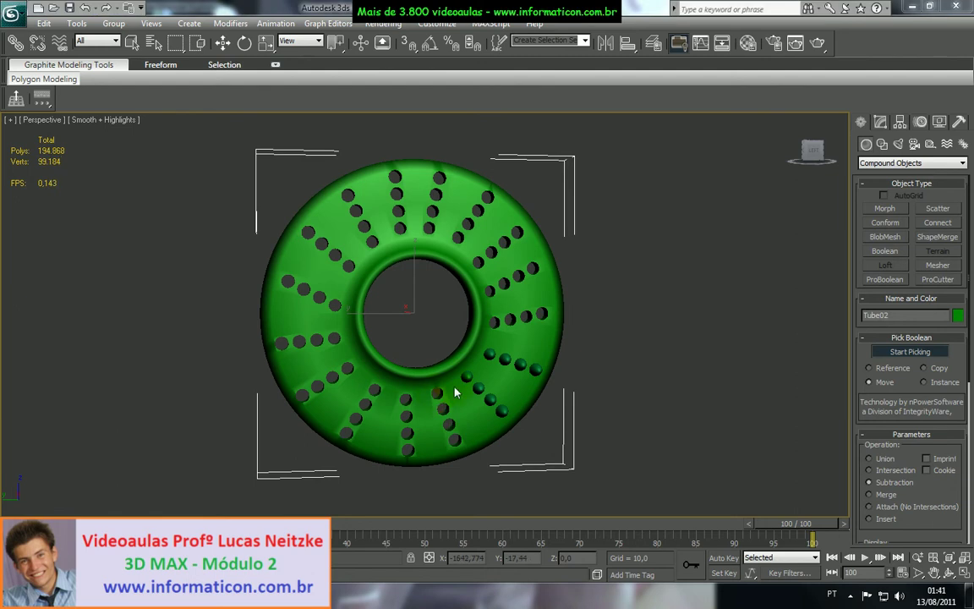
key(alt+q)
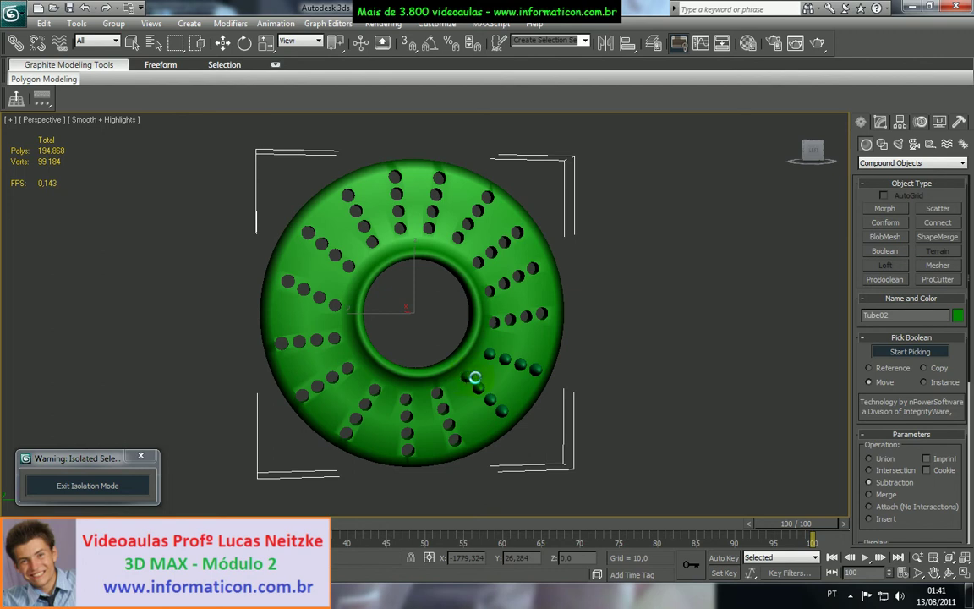
- Subtract the last remaining lower-right sphere row from the disc, finish the ProBoolean and exit isolation mode
click(490, 356)
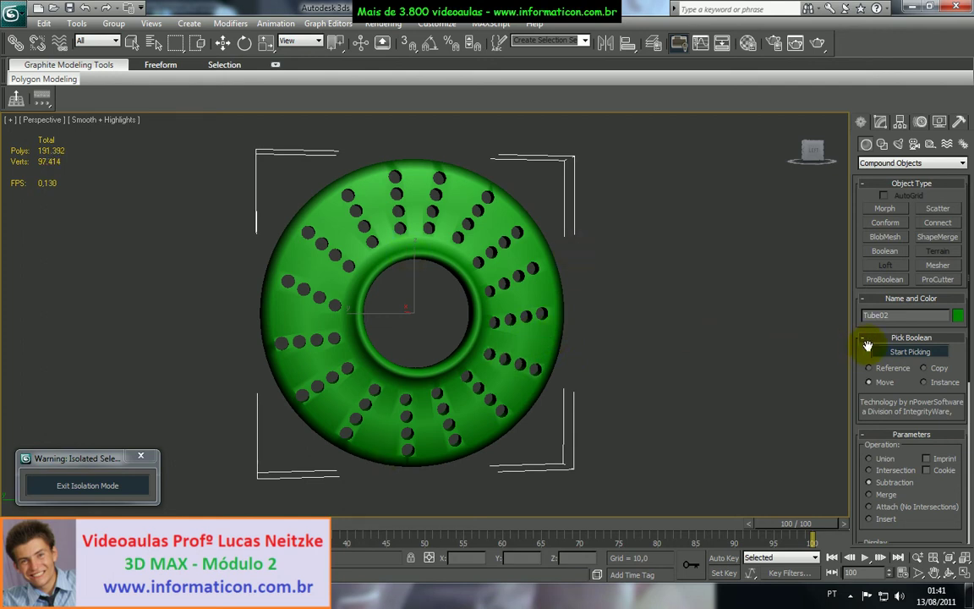
click(866, 279)
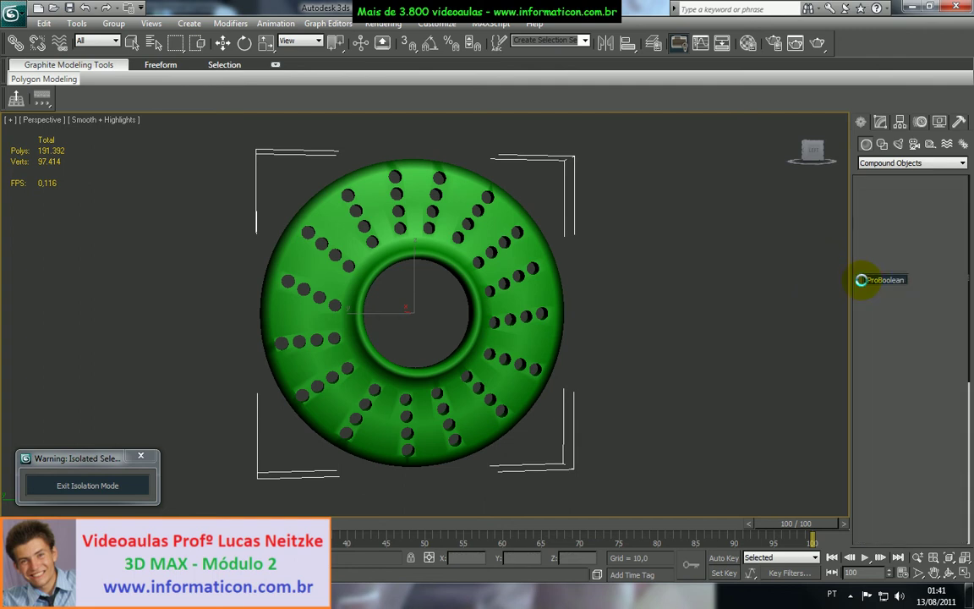
click(141, 456)
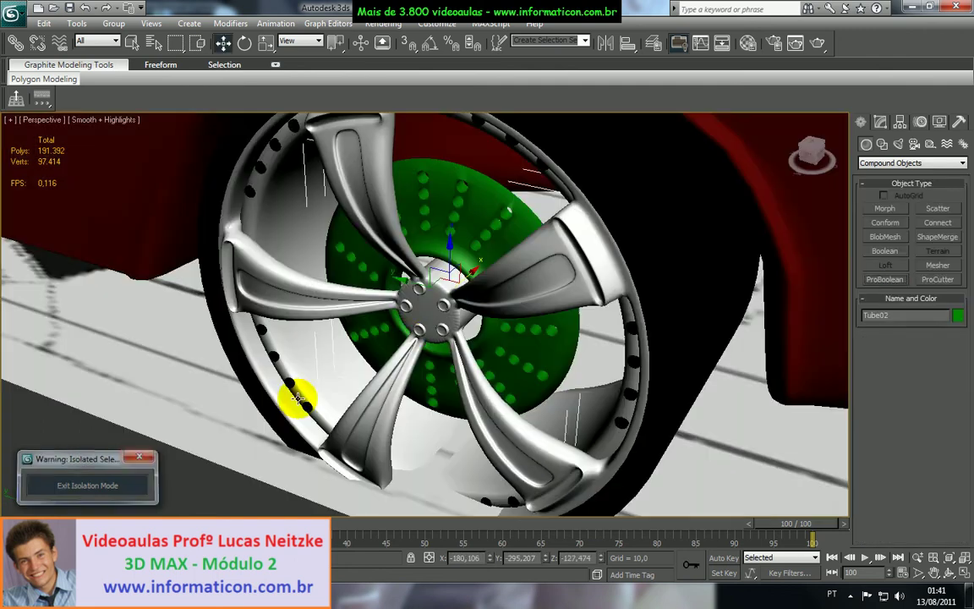
- Rotate the drilled brake disc freely about the wheel's axle to a Y rotation of about -54 degrees
scroll(427, 308, down, 5)
alt+middle_drag(431, 334, 457, 308)
key(z)
scroll(451, 314, down, 2)
mouse_move(482, 298)
alt+middle_down()
mouse_move(517, 260)
mouse_move(460, 300)
mouse_move(480, 295)
alt+middle_up()
key(e)
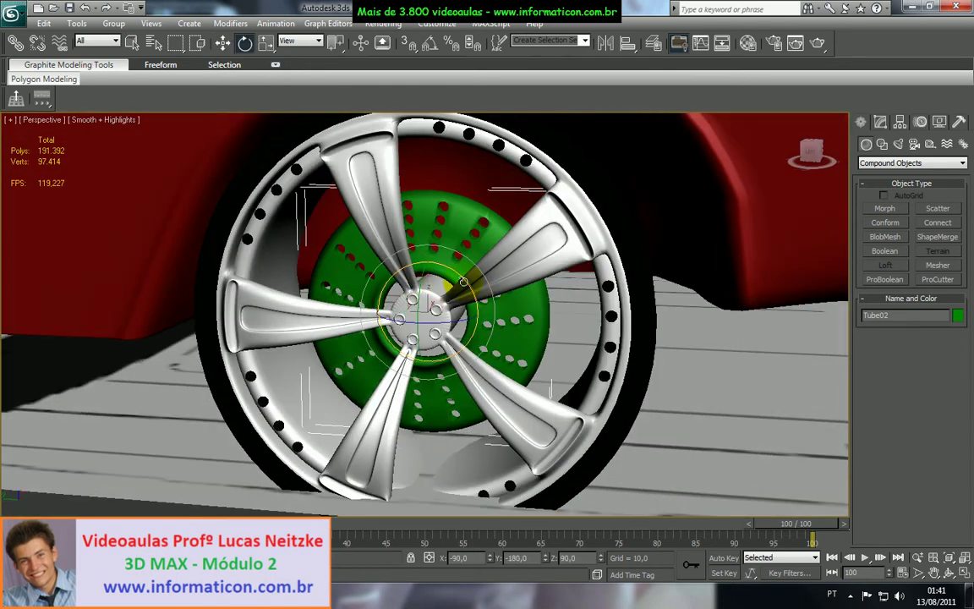
drag(467, 277, 446, 264)
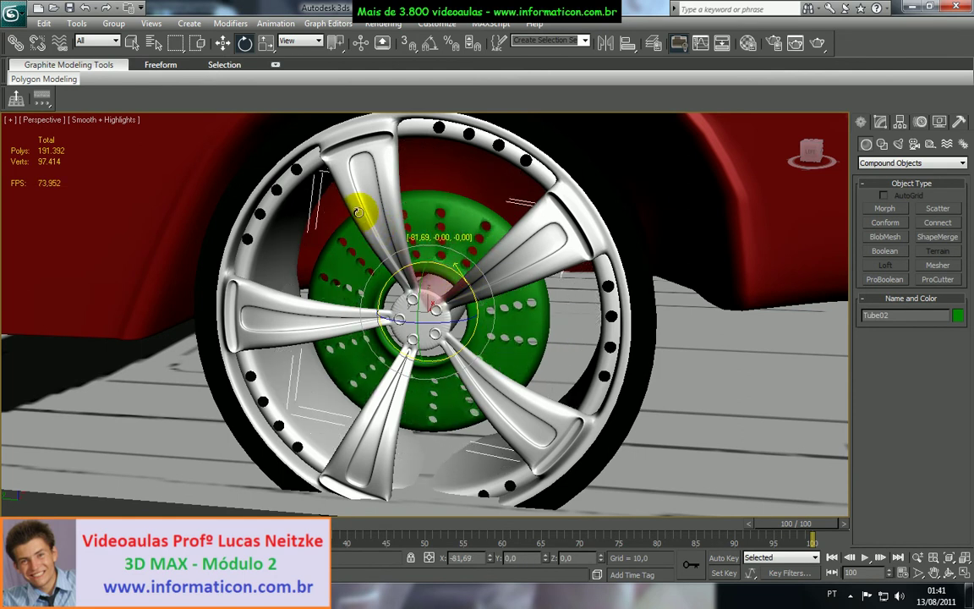
drag(356, 188, 293, 111)
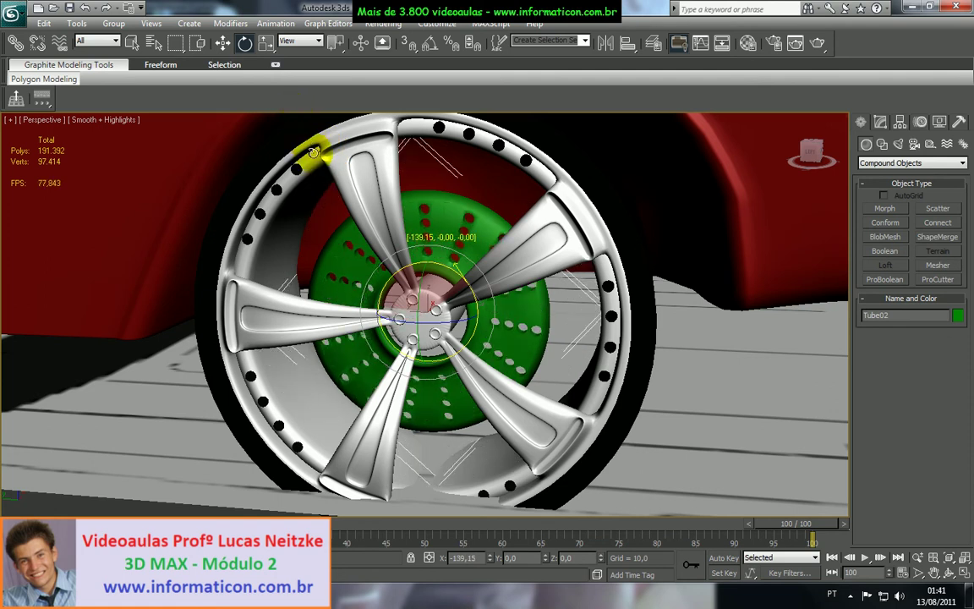
- Deselect the disc and examine its ventilation holes through the wheel spokes from several angles and distances
scroll(424, 284, down, 3)
mouse_move(424, 283)
alt+middle_down()
mouse_move(453, 253)
mouse_move(432, 277)
alt+middle_up()
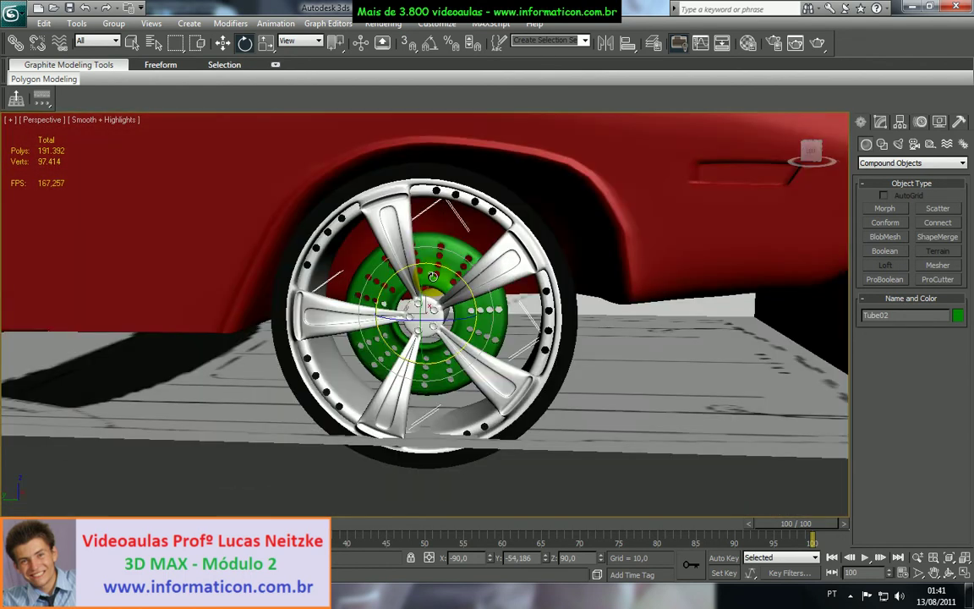
scroll(415, 294, up, 4)
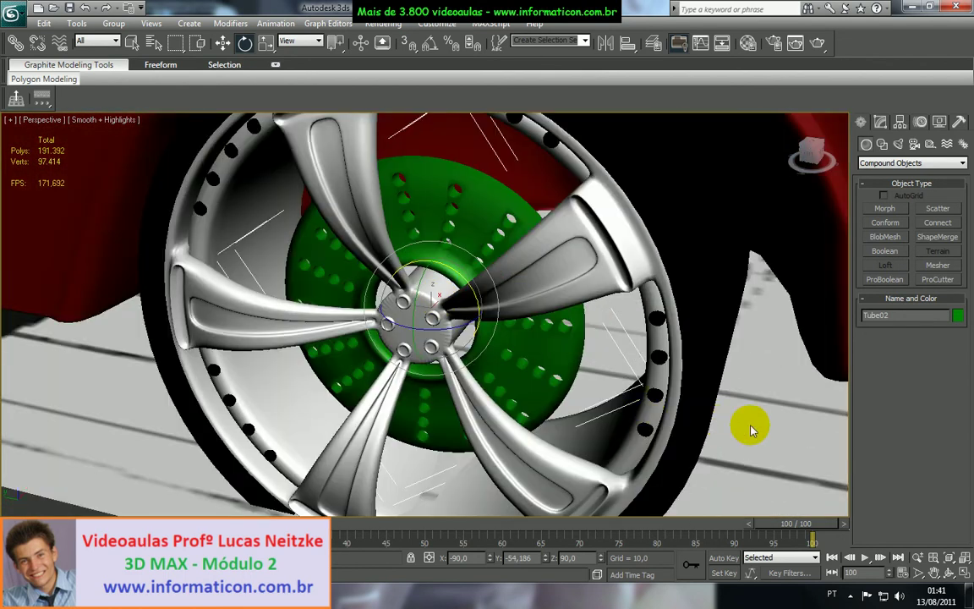
click(668, 425)
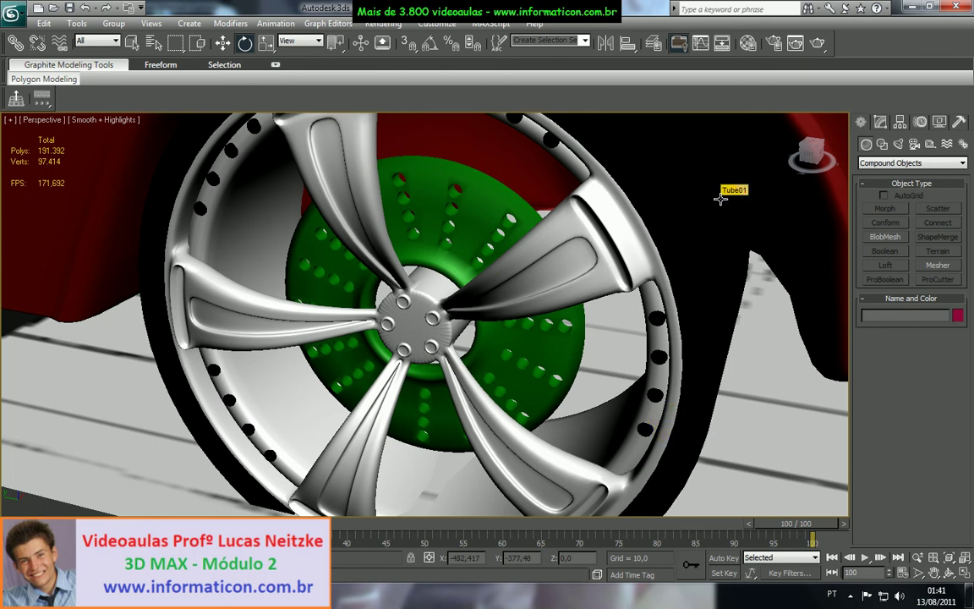
scroll(484, 323, down, 2)
scroll(487, 335, up, 2)
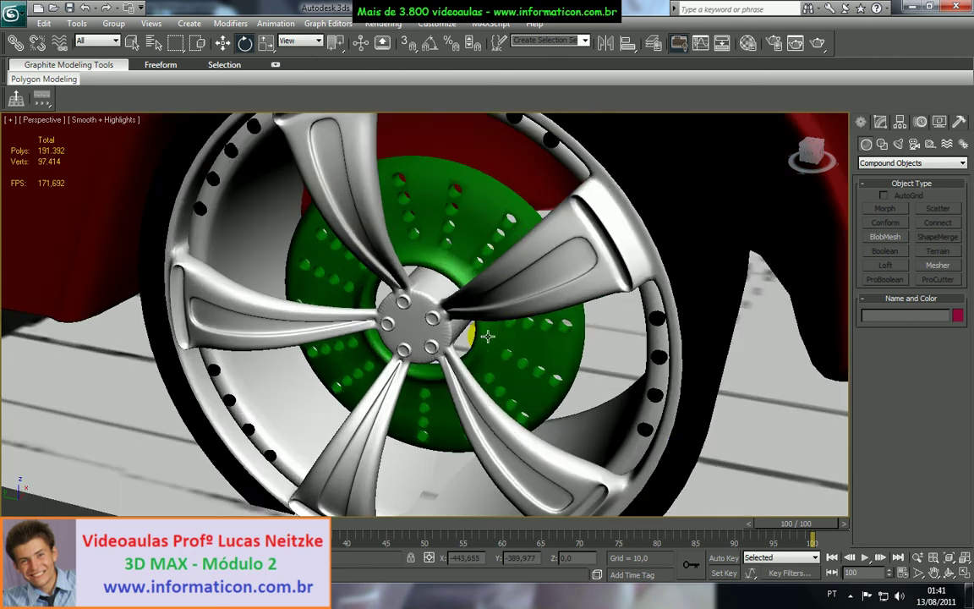
scroll(498, 336, down, 2)
alt+middle_drag(453, 334, 407, 387)
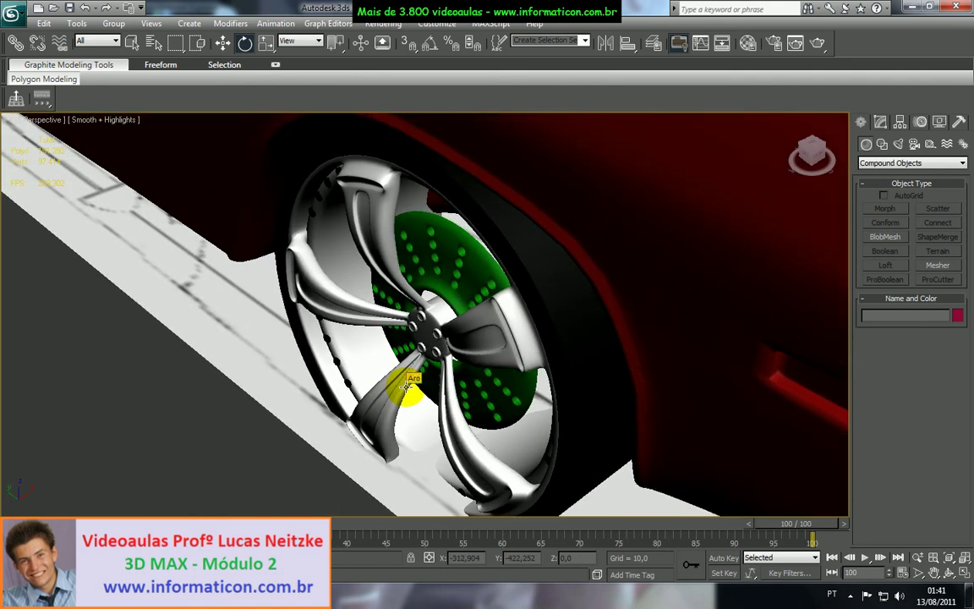